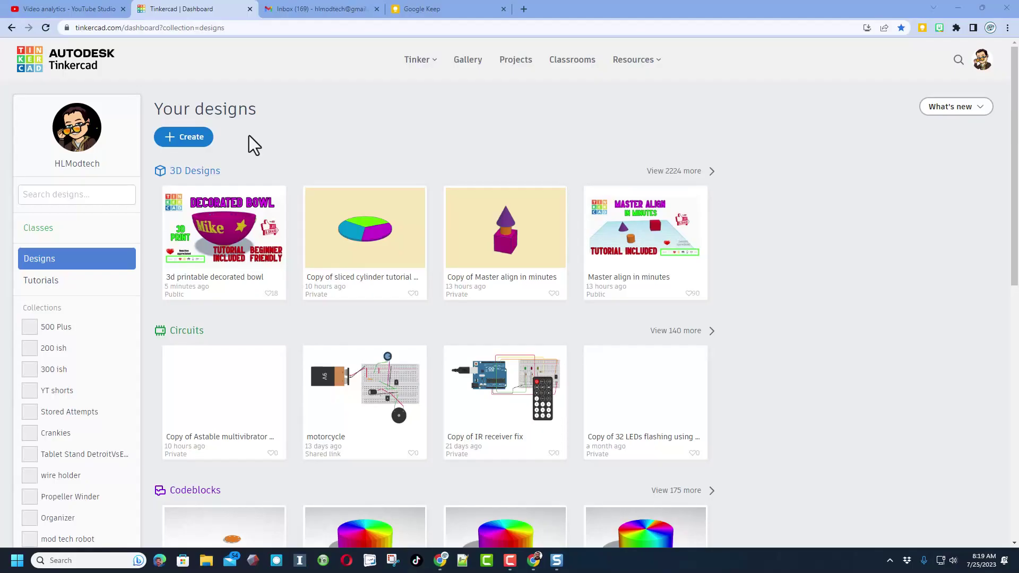
Step: Create a new 3D design named 'spinning target'
click(186, 139)
click(207, 170)
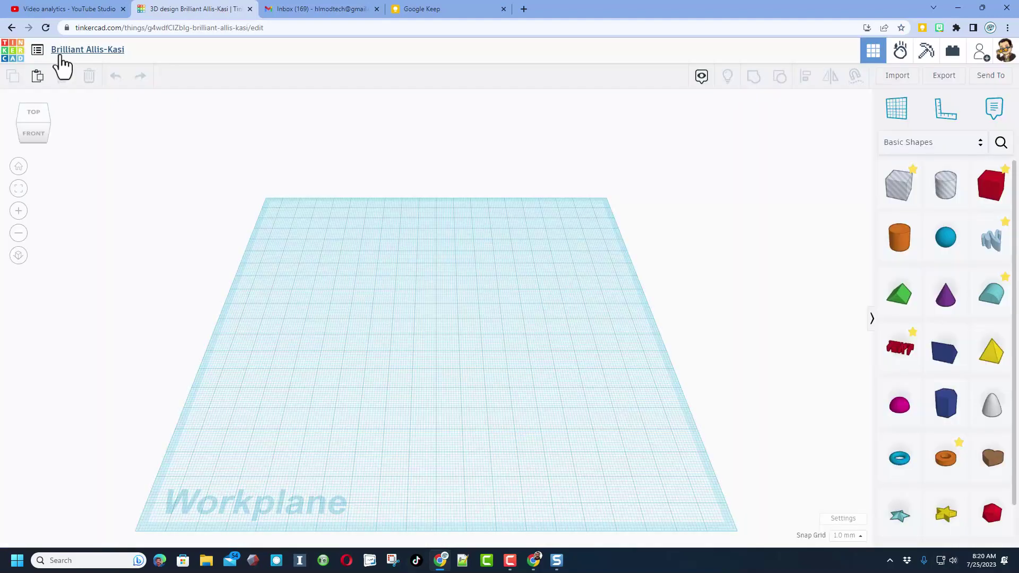
click(60, 52)
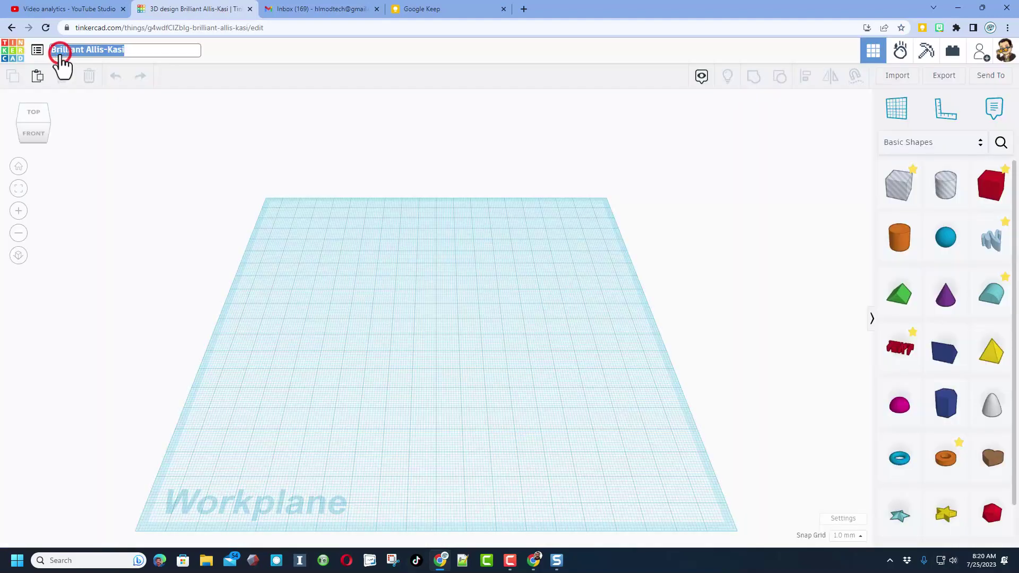
text(spin)
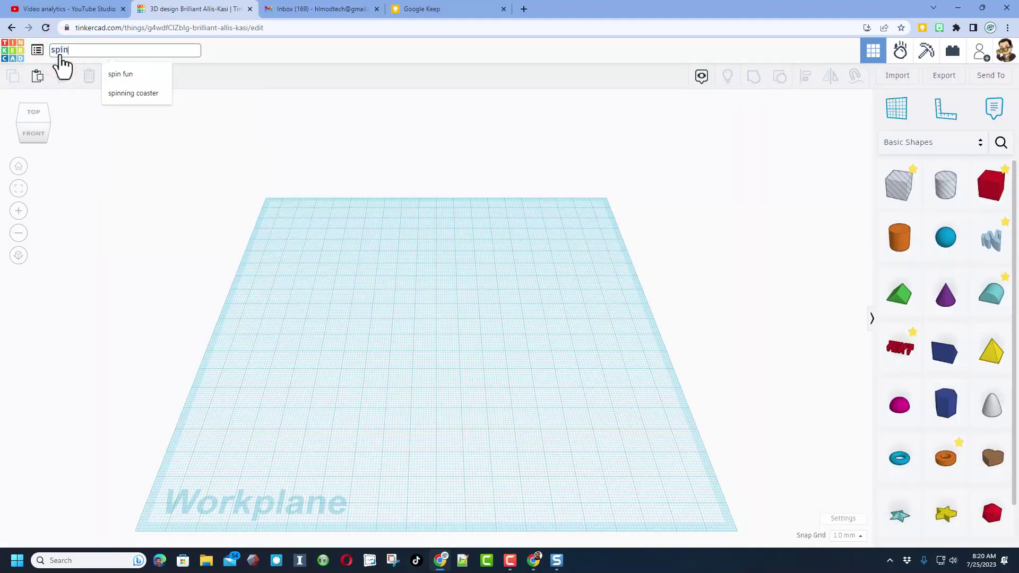
text(ning target)
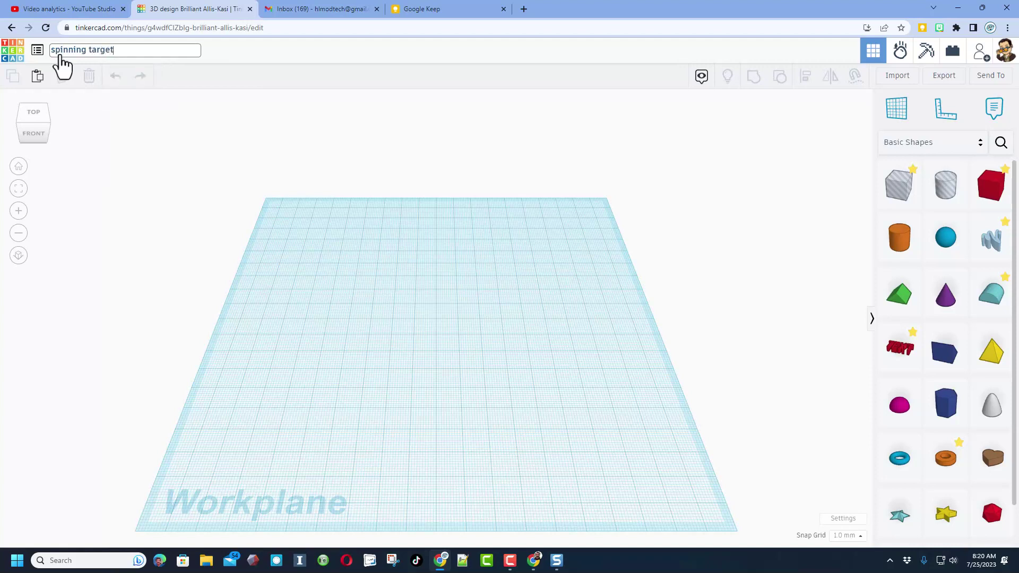
key(Return)
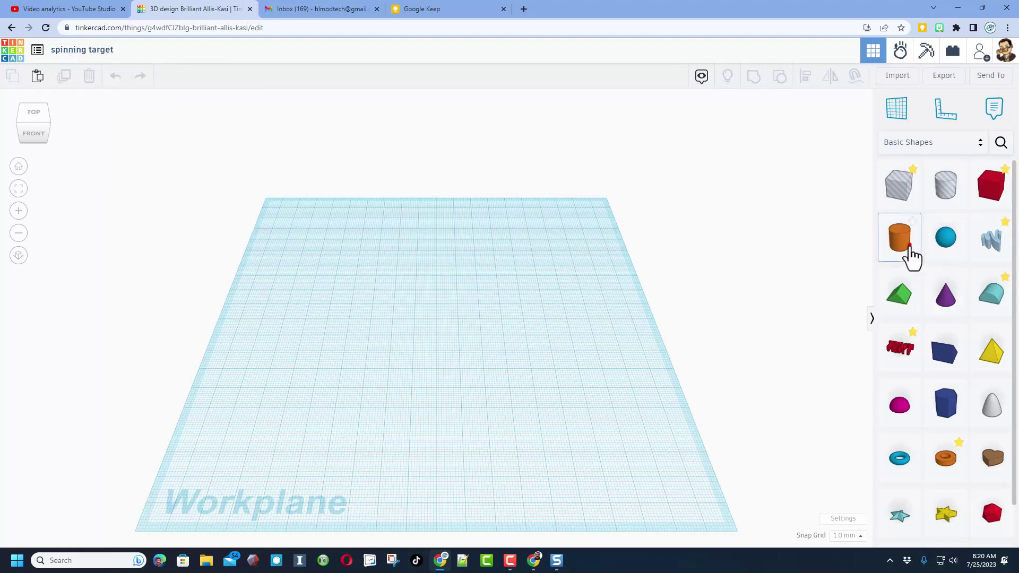
Step: Add a cylinder sized 30 by 30 and 2 high, then place a second cylinder on it
drag(909, 245, 440, 348)
click(395, 389)
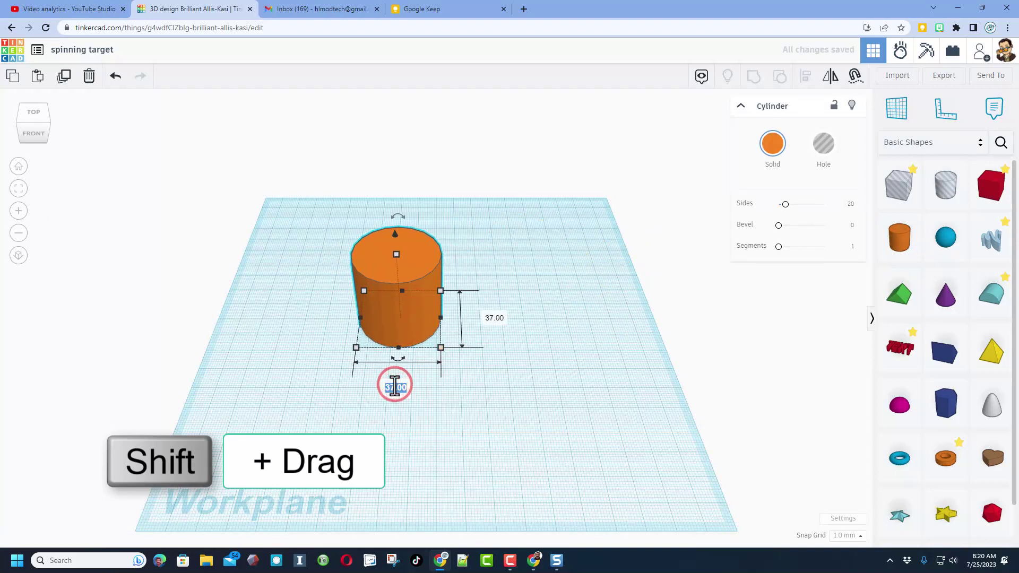
text(30)
key(Return)
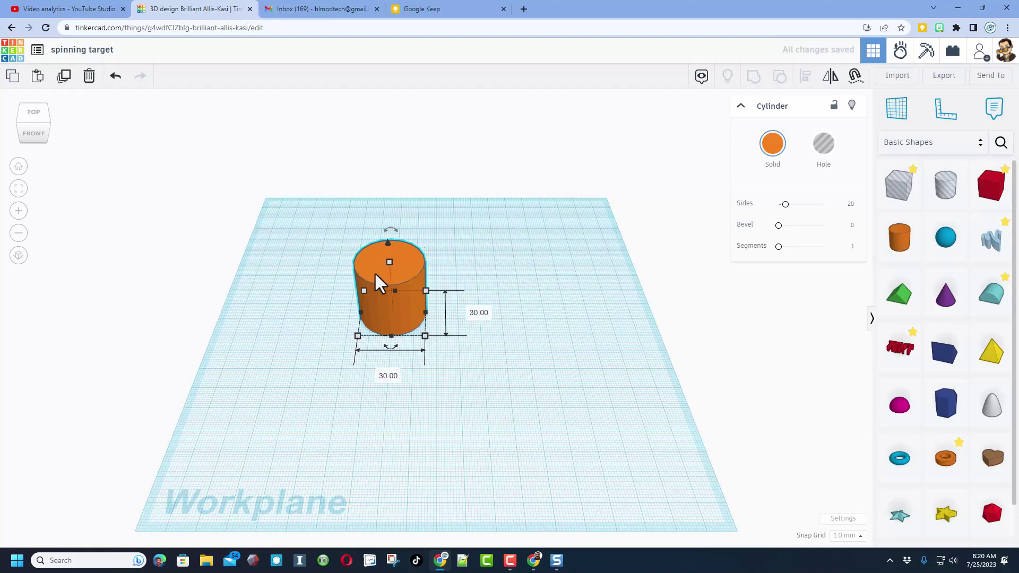
mouse_move(390, 271)
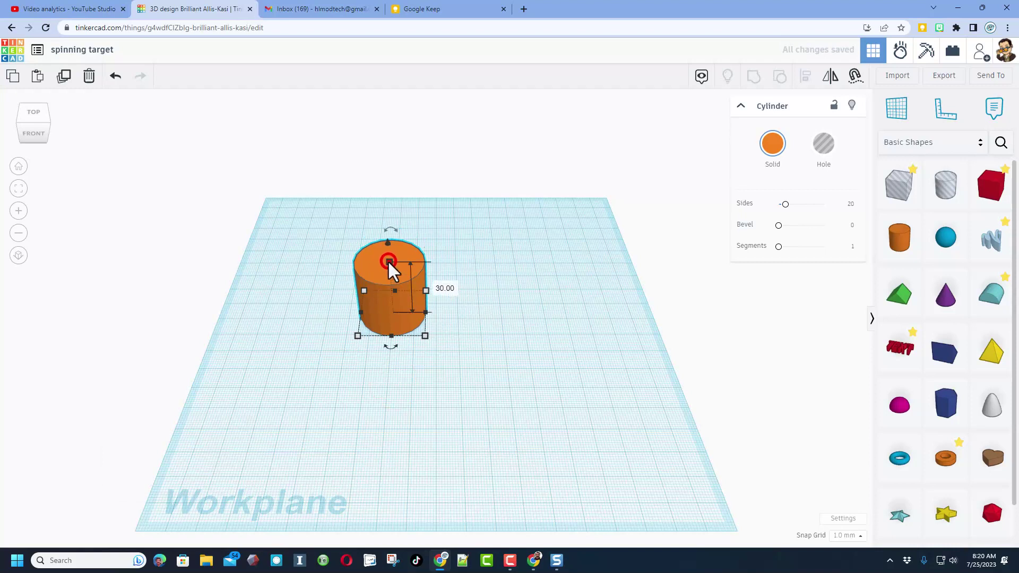
click(449, 289)
text(2)
key(Return)
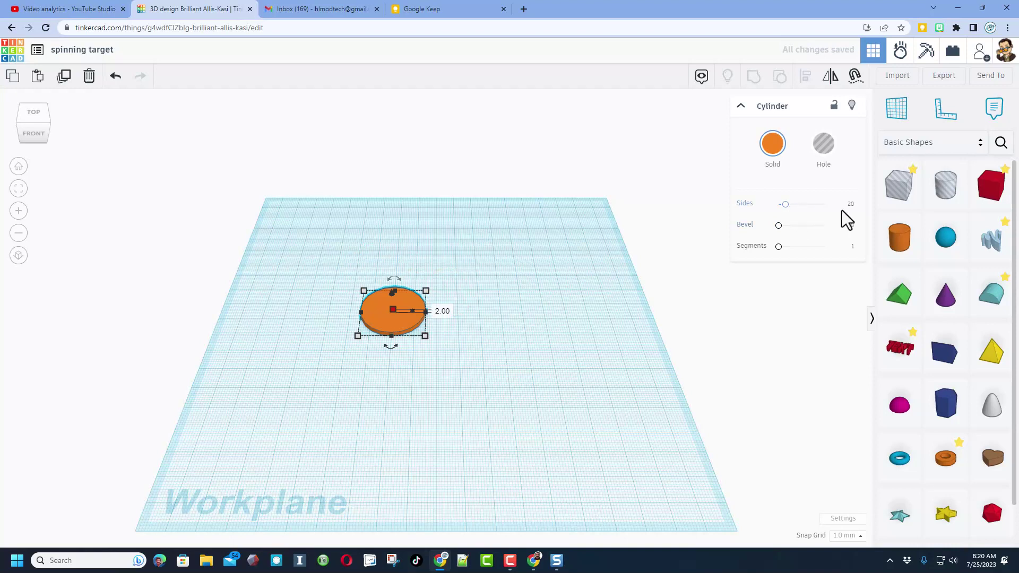
scroll(436, 335, up, 1)
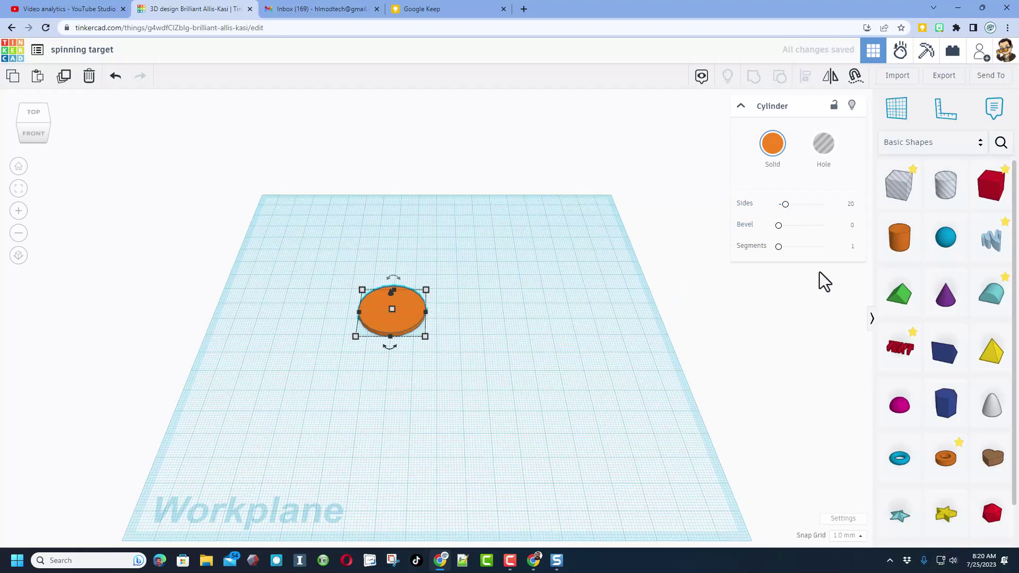
drag(891, 243, 450, 358)
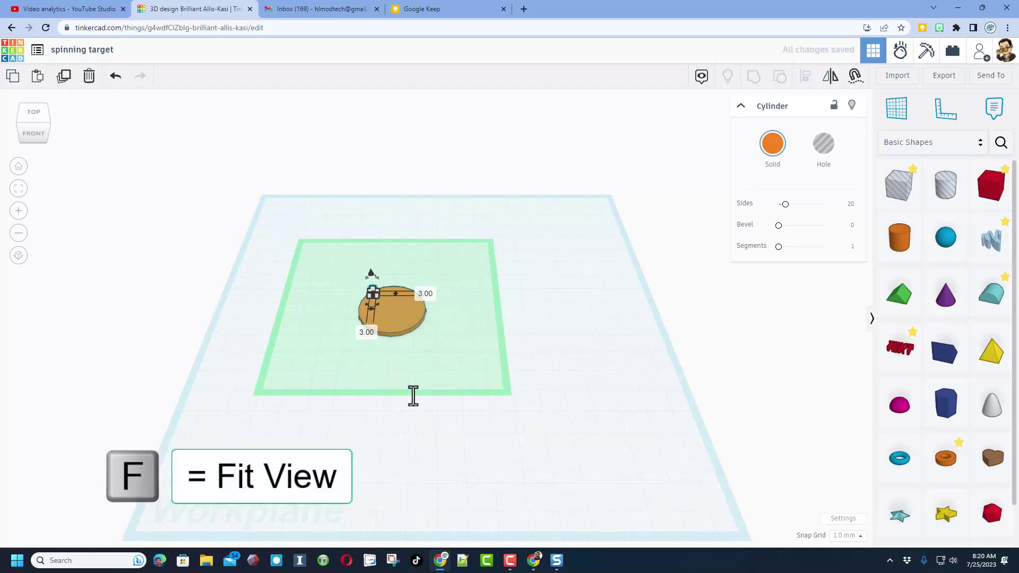
Step: Stretch the small cylinder up into a tall pole with 12 sides
key(f)
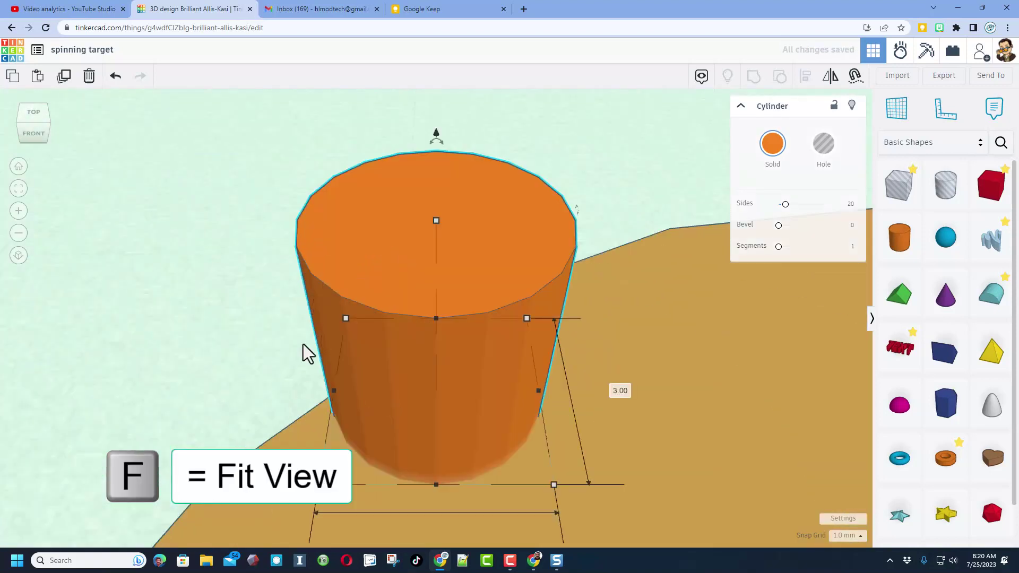
scroll(431, 245, down, 5)
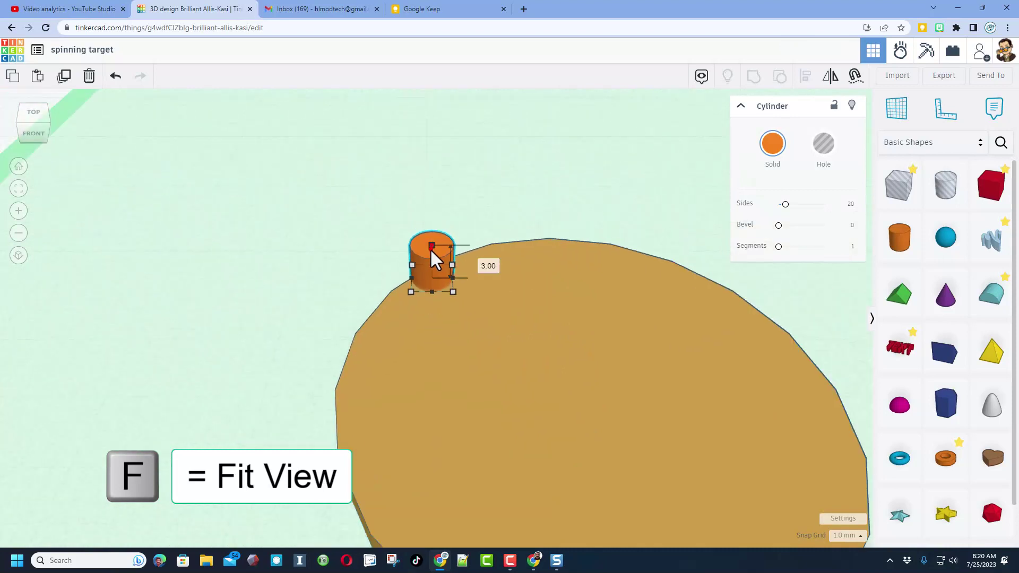
drag(430, 248, 411, 98)
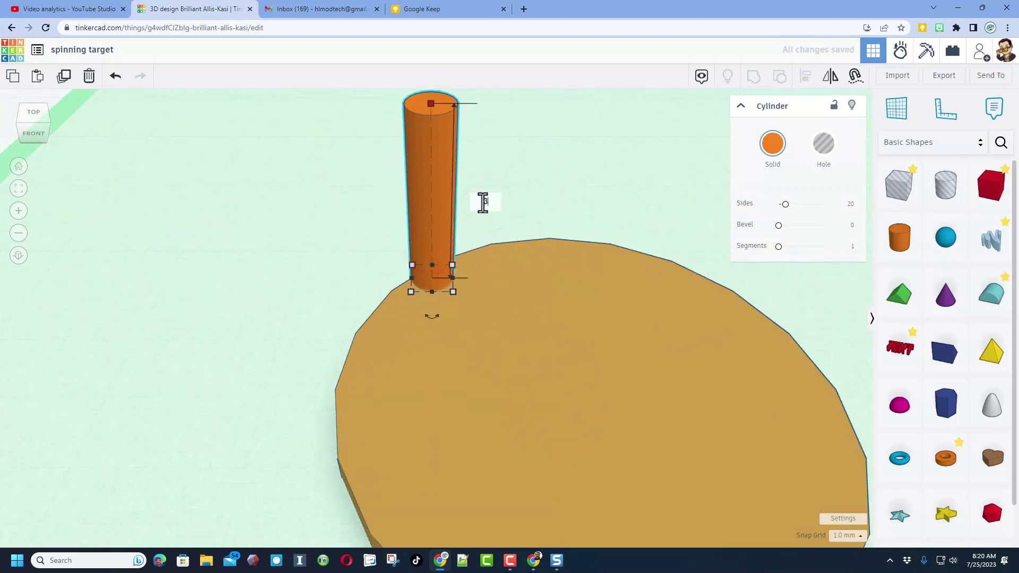
key(Return)
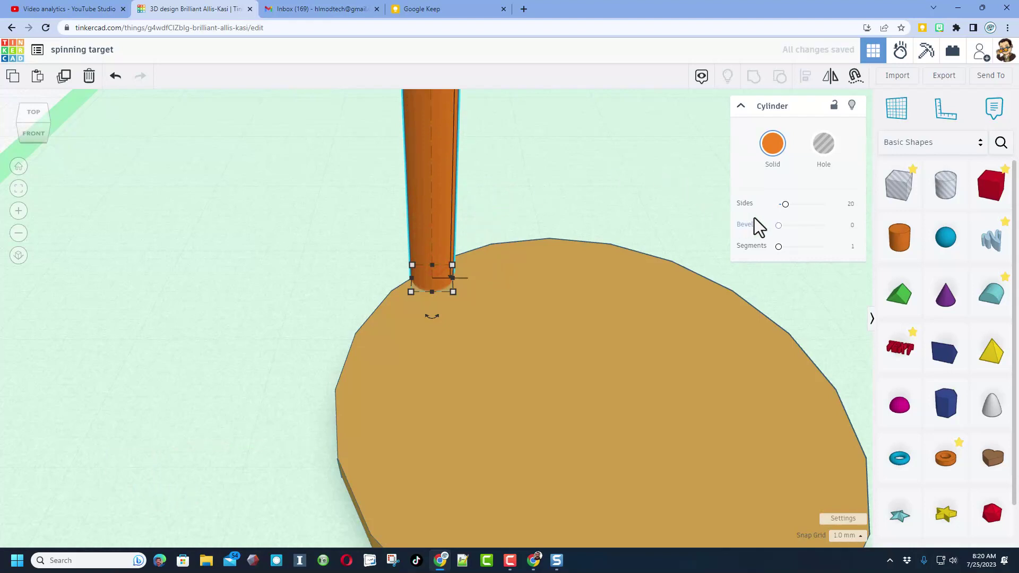
click(850, 205)
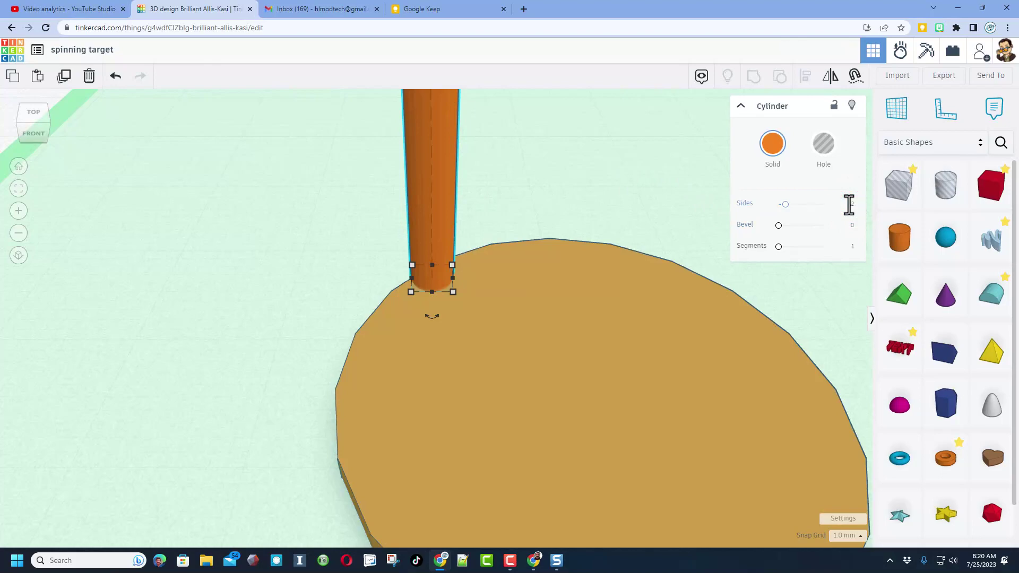
text(12)
key(Return)
Step: Select both the pole and the disc together
scroll(634, 323, down, 5)
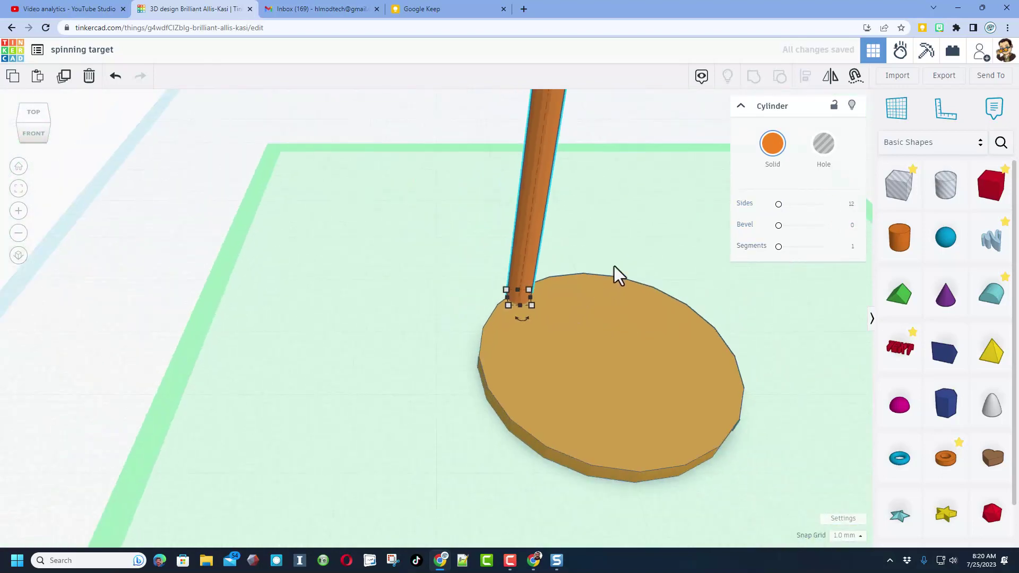
click(650, 241)
drag(494, 246, 610, 334)
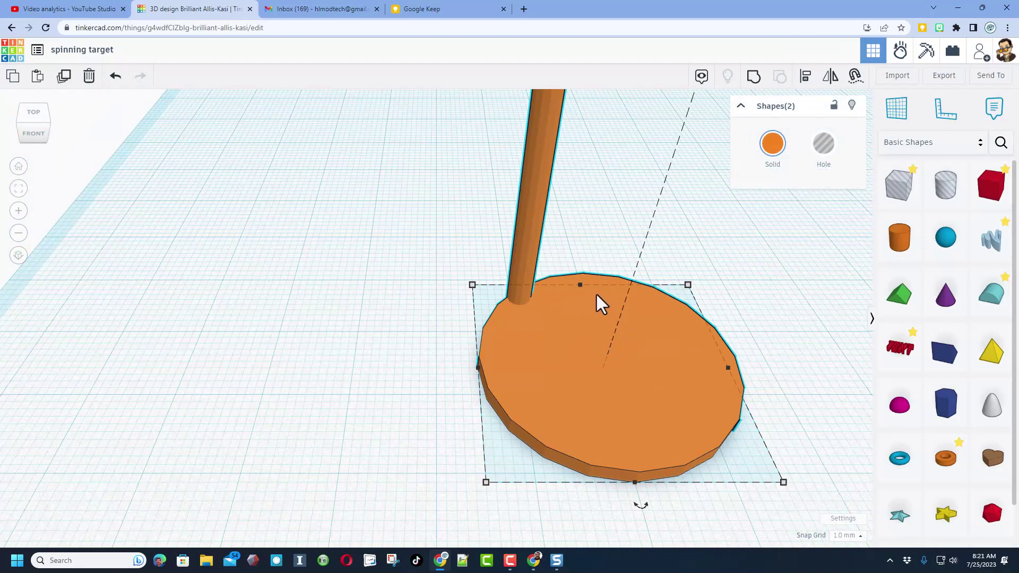
Step: Centre the pole on the disc front-to-back and side-to-side
key(l)
click(803, 79)
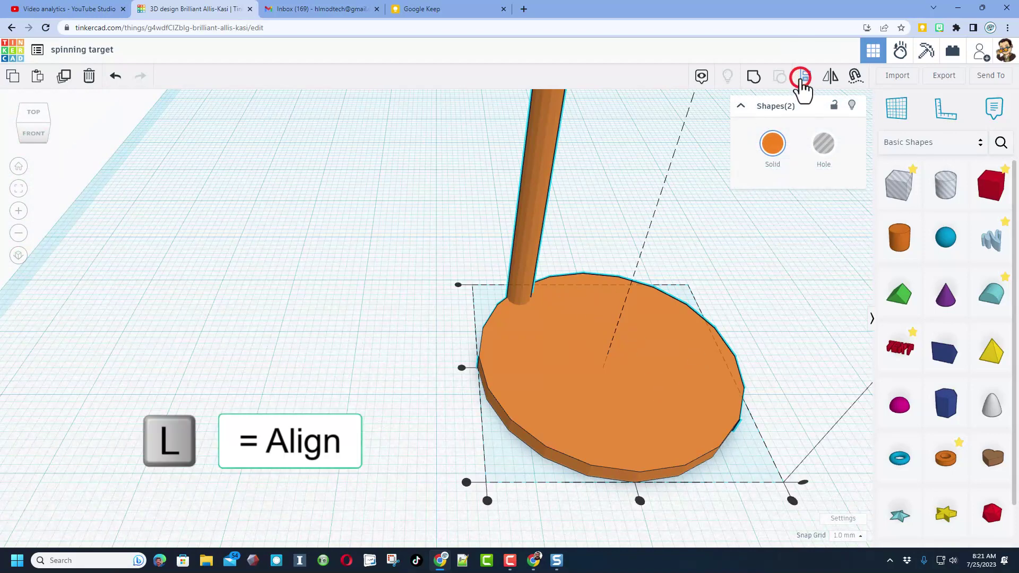
click(614, 369)
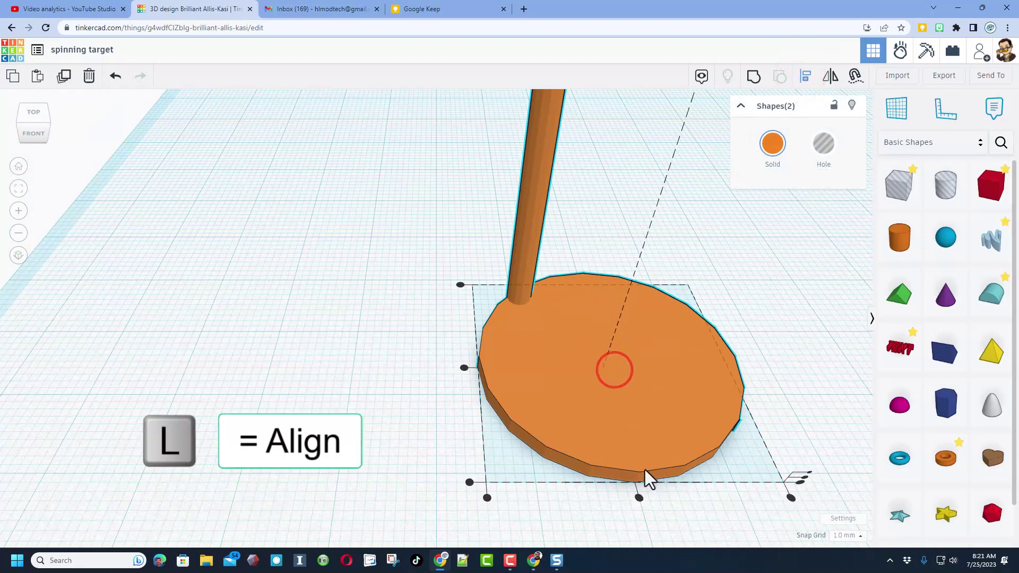
click(639, 499)
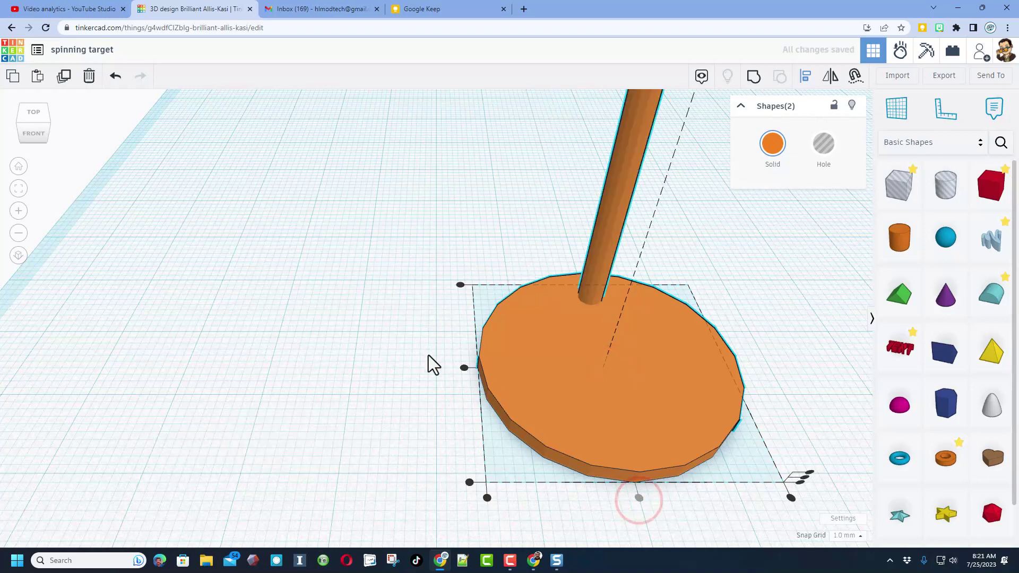
click(464, 368)
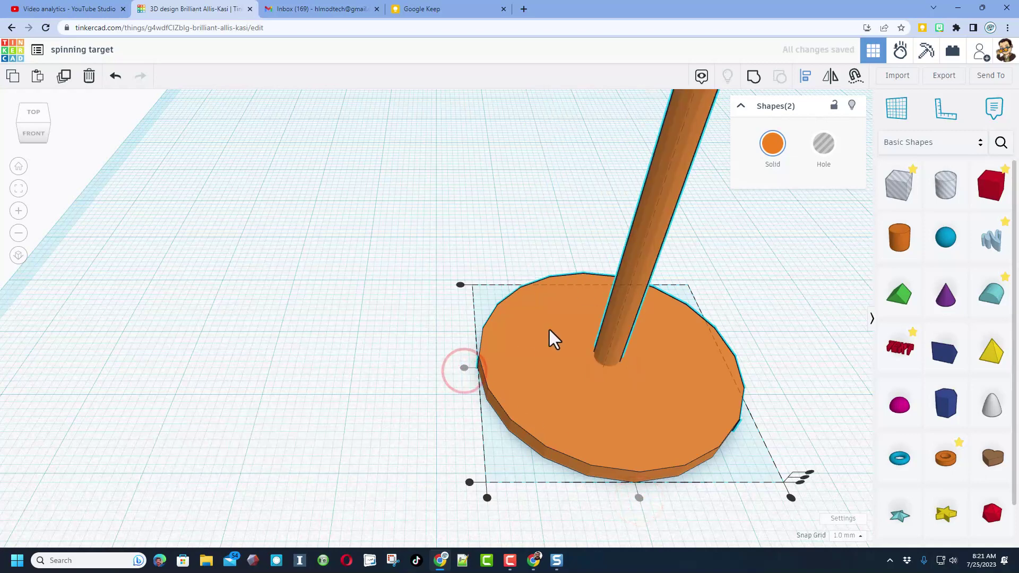
scroll(549, 328, down, 1)
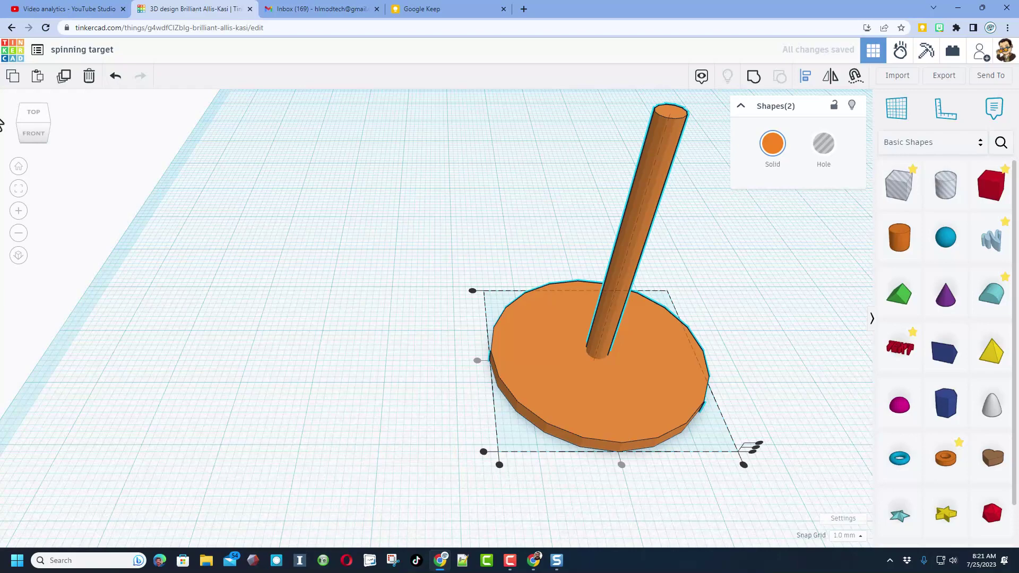
click(20, 126)
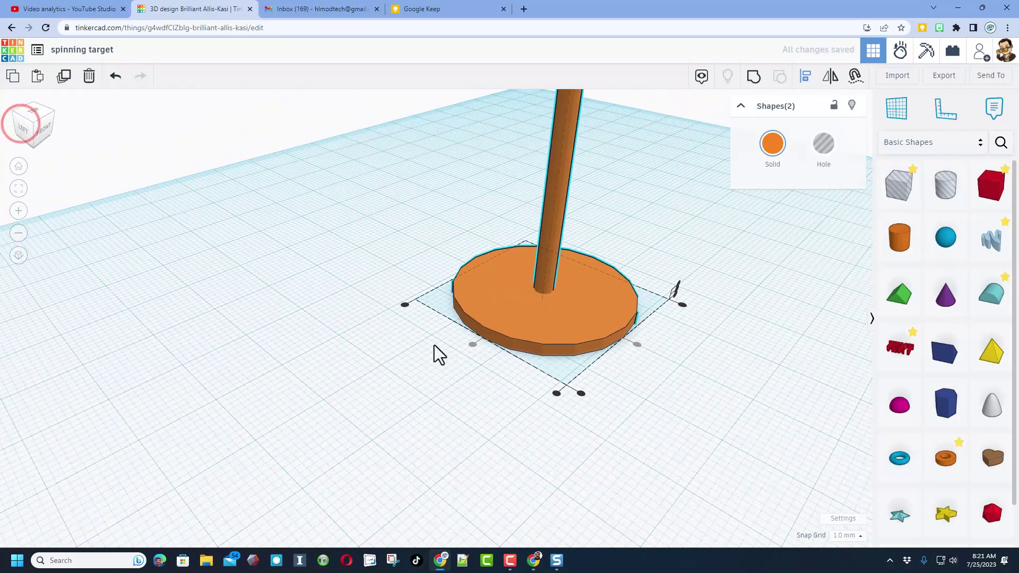
Step: Group the pole and disc into one shape and place a torus over the disc
key(ctrl+g)
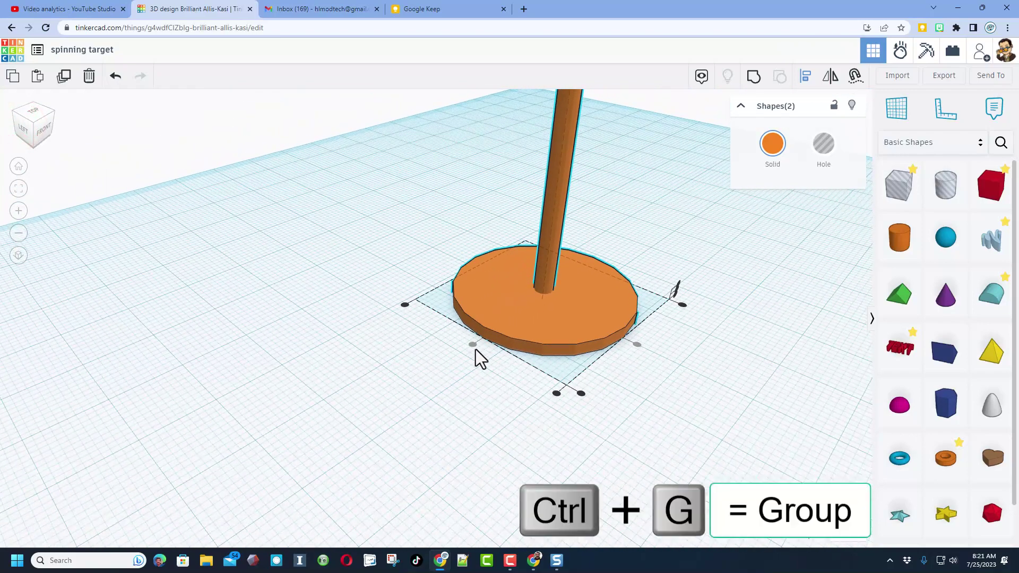
click(754, 77)
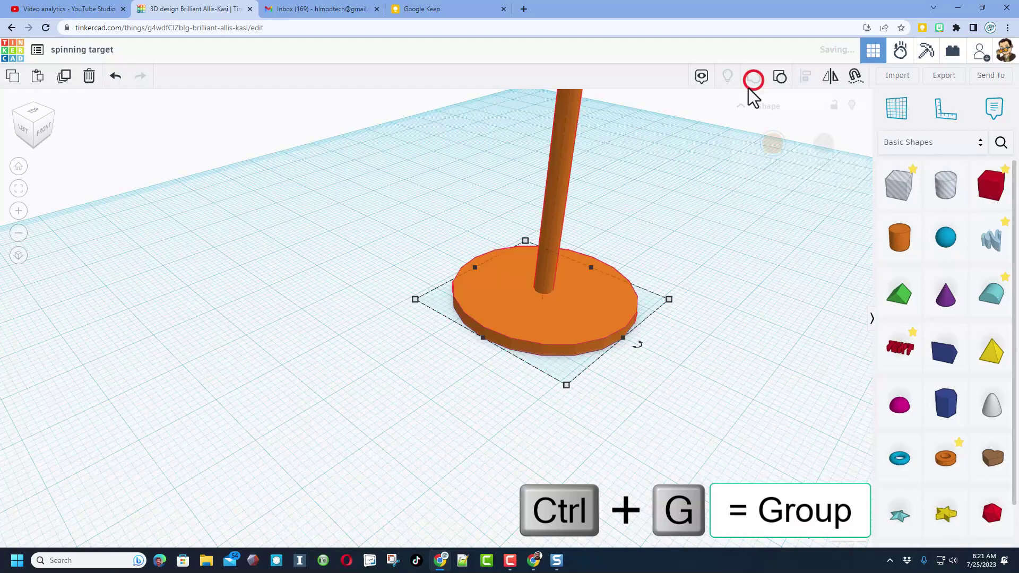
scroll(594, 314, down, 2)
right_drag(601, 306, 521, 291)
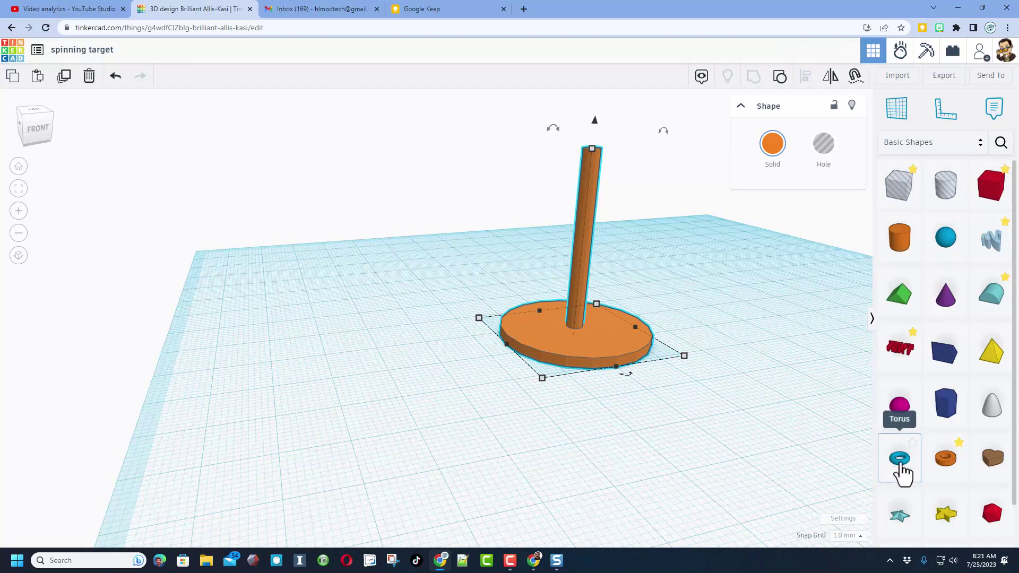
key(c)
drag(897, 470, 532, 331)
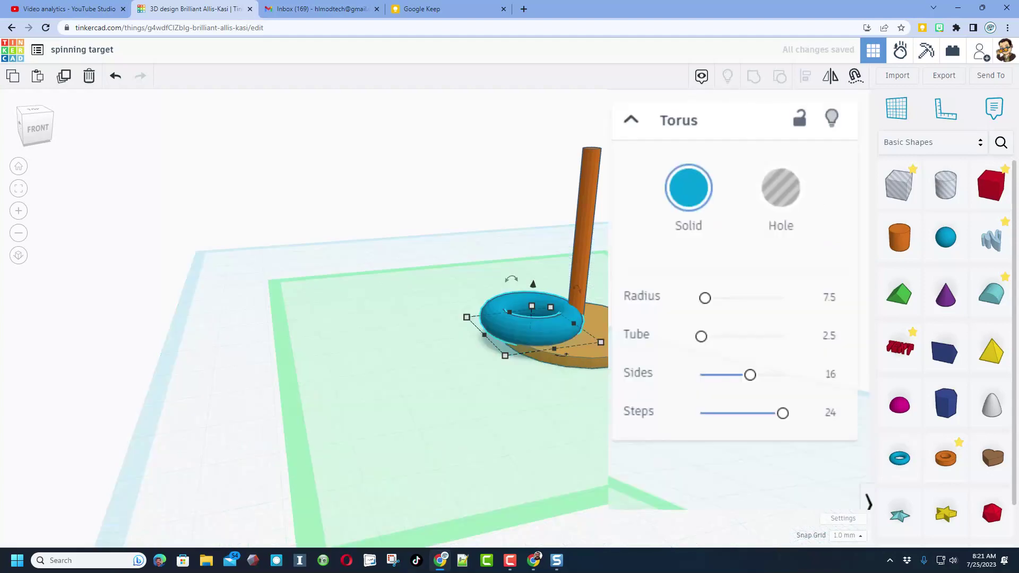
Step: Give the torus radius 9, tube 1, height 10, 8 sides and 8 steps
click(834, 298)
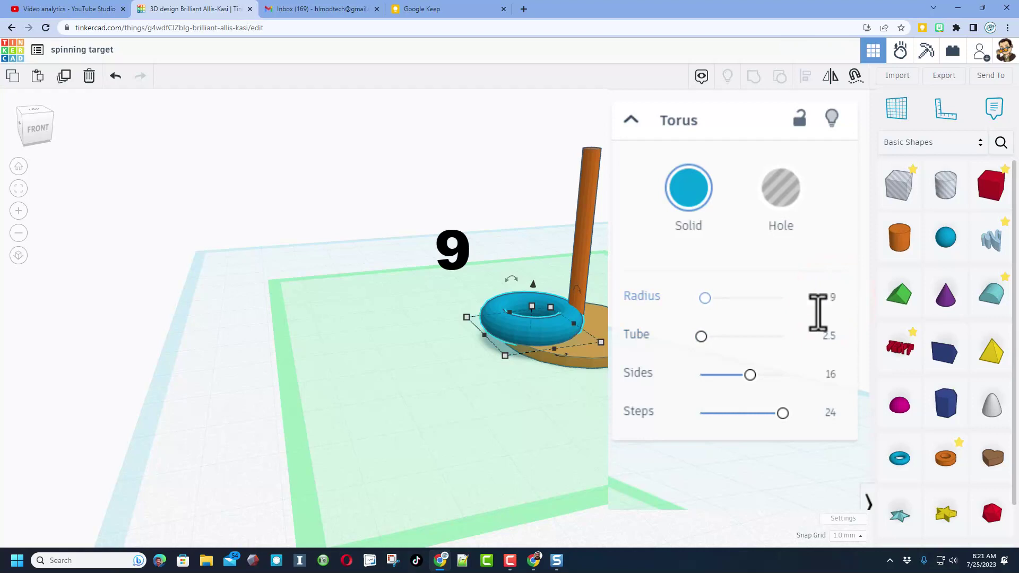
click(829, 337)
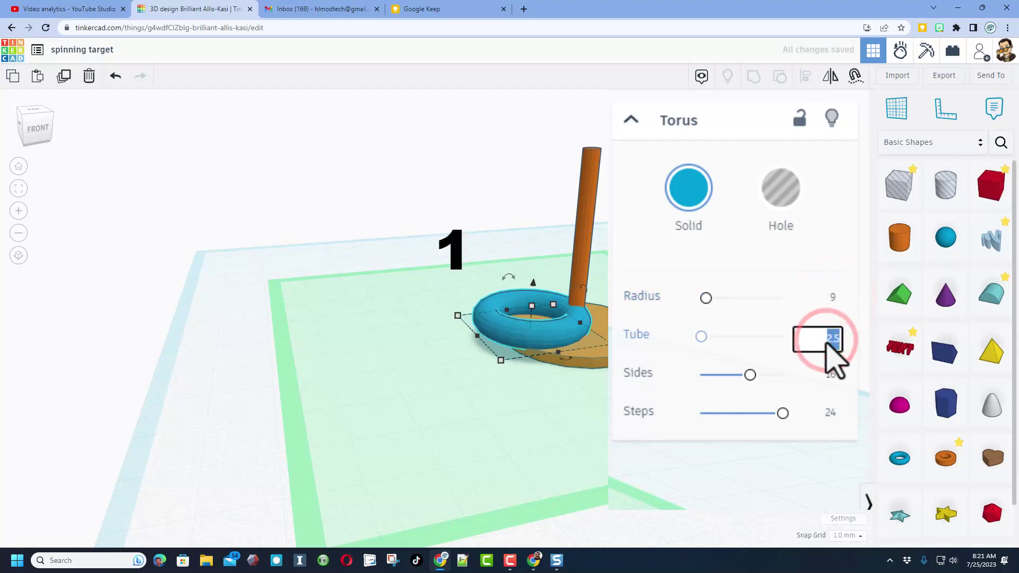
text(1)
key(Return)
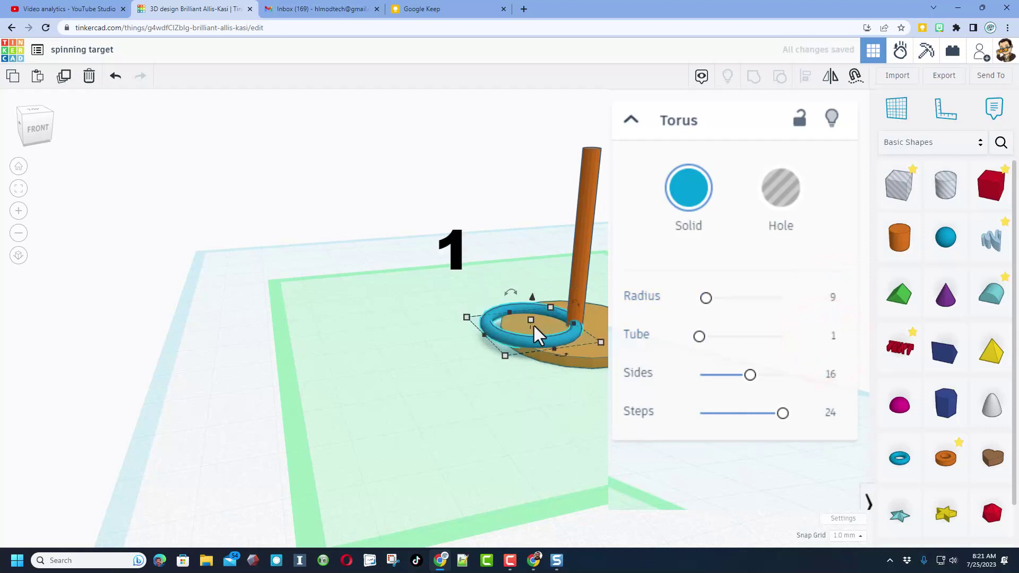
drag(533, 323, 522, 282)
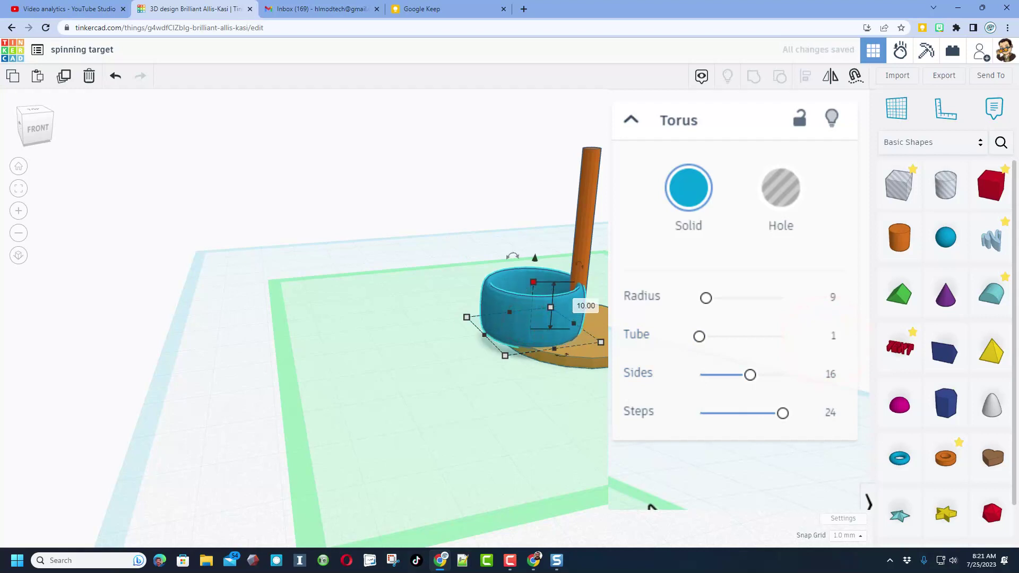
click(831, 374)
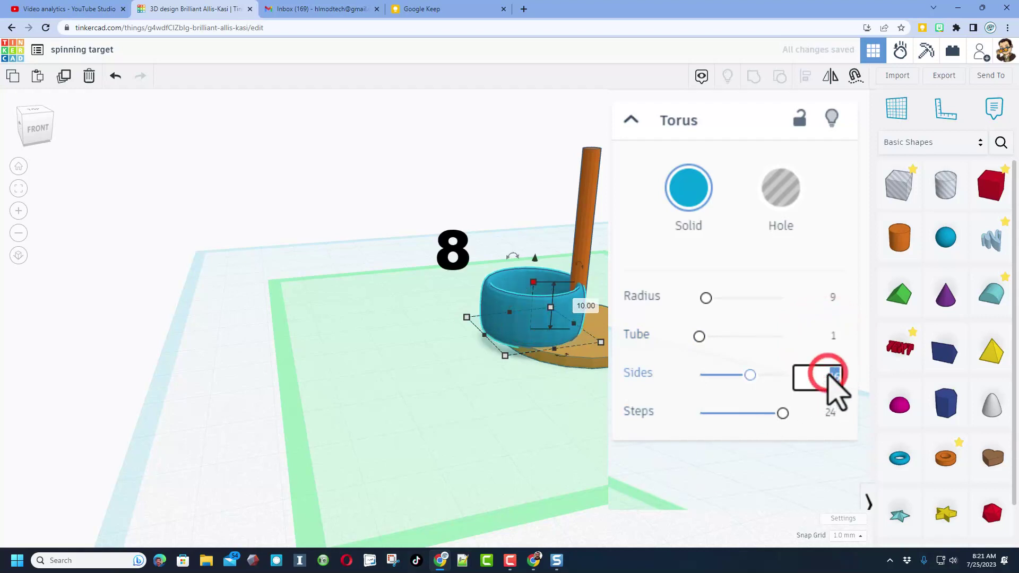
text(8)
key(Return)
click(827, 413)
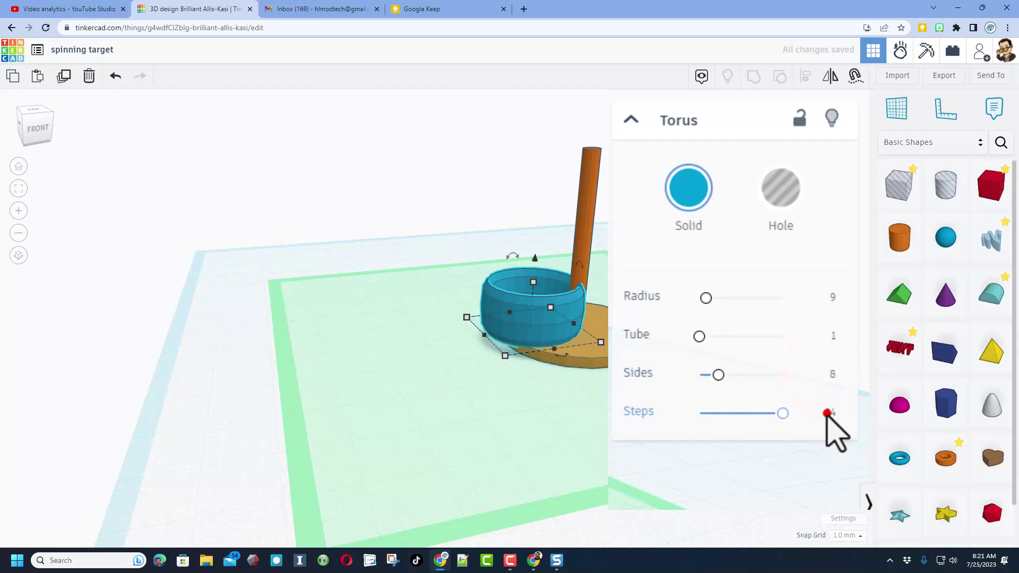
key(Return)
click(460, 285)
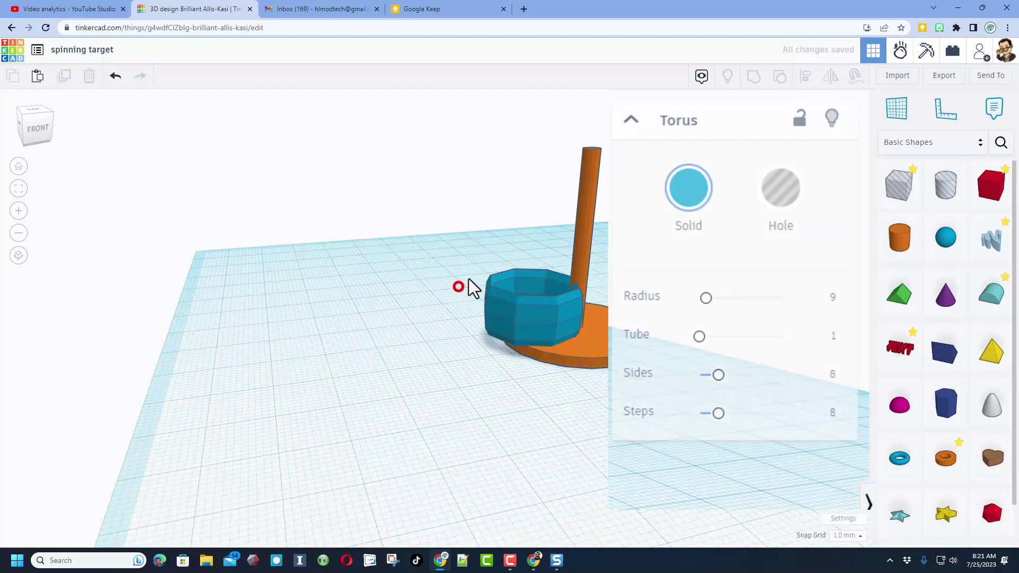
Step: Align the ring and base so the ring is centred front-to-back and side-to-side
drag(476, 234, 622, 348)
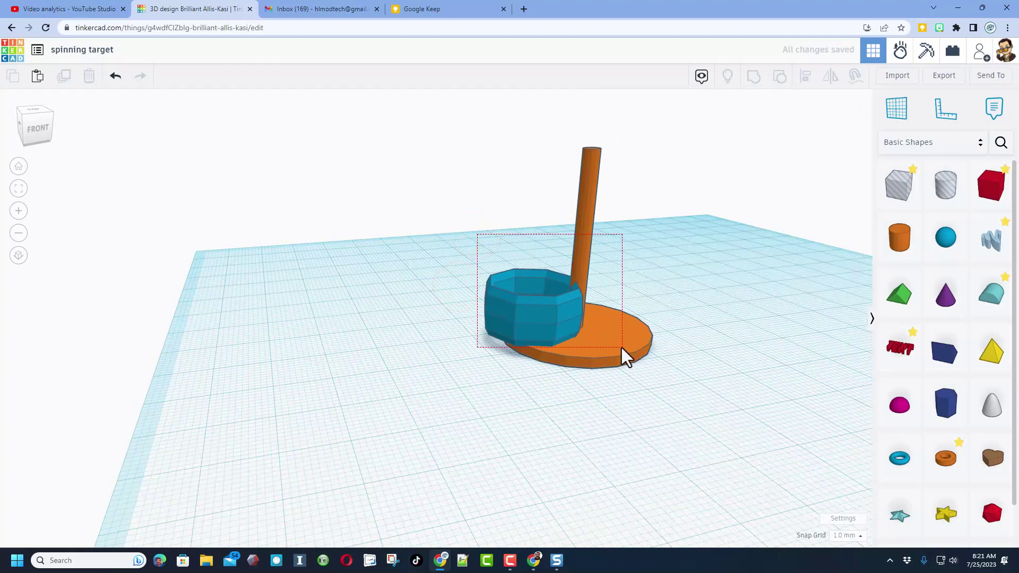
drag(494, 233, 652, 384)
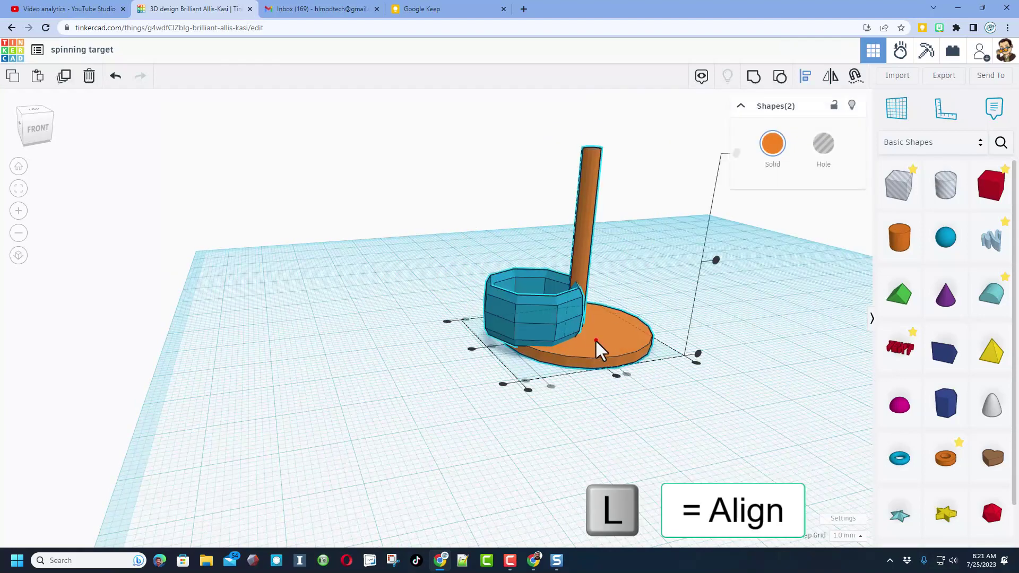
click(626, 374)
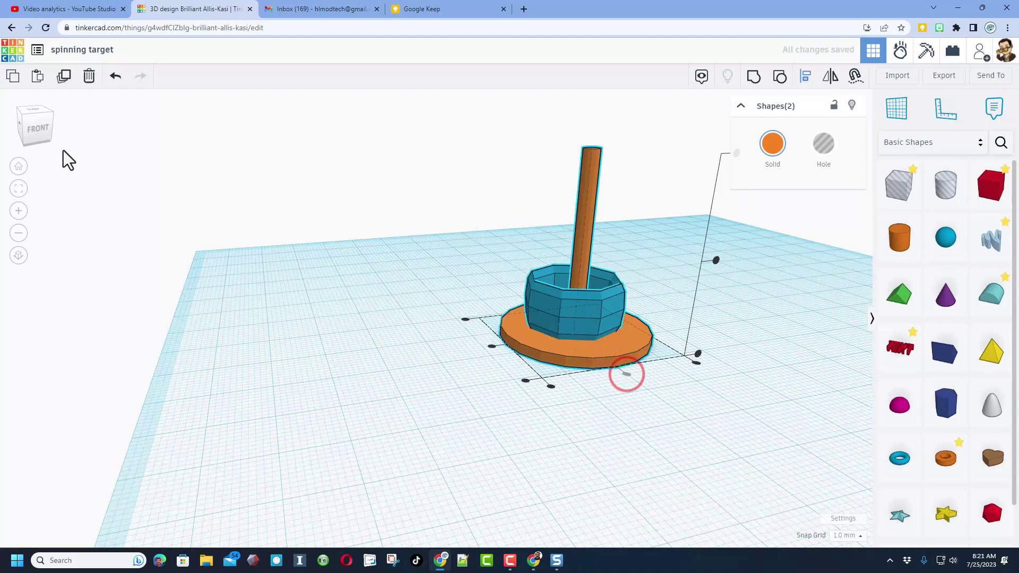
click(22, 118)
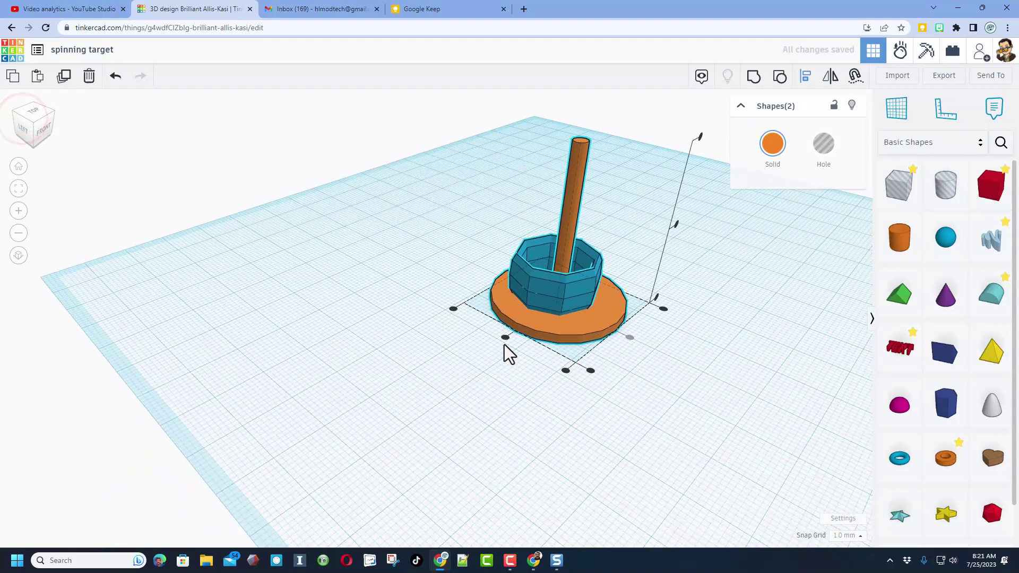
click(505, 338)
click(663, 374)
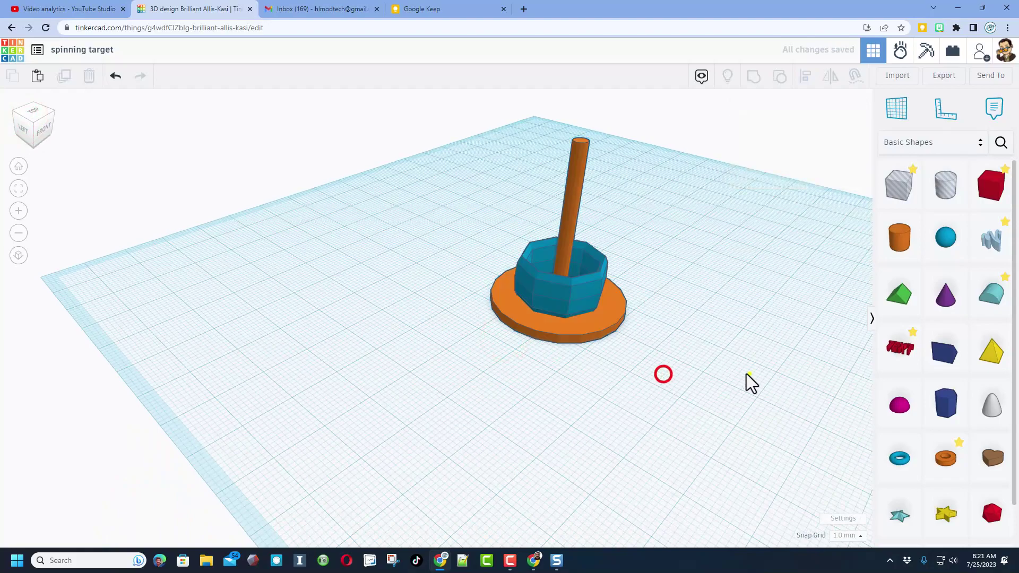
right_drag(746, 374, 558, 386)
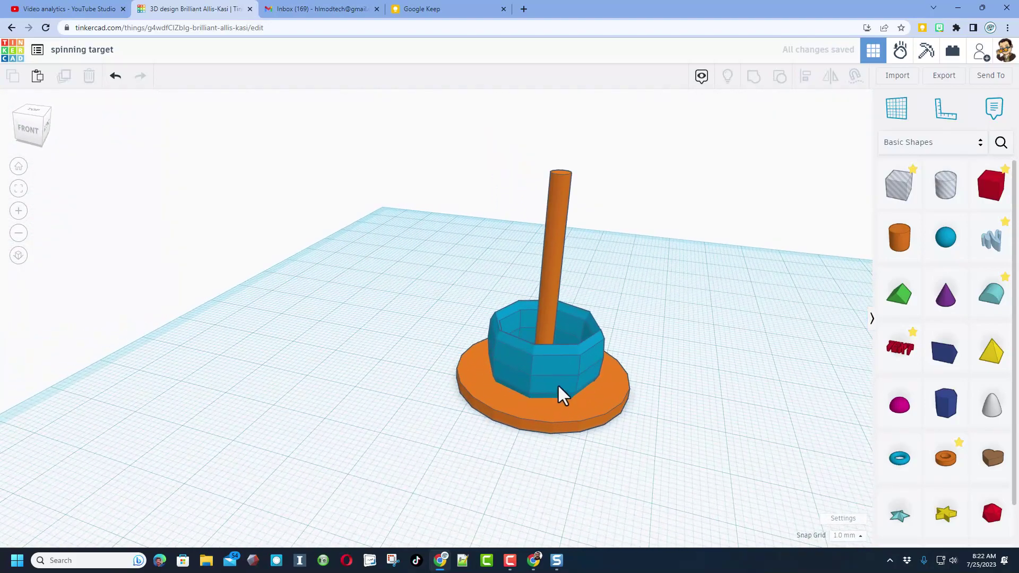
right_drag(545, 334, 593, 396)
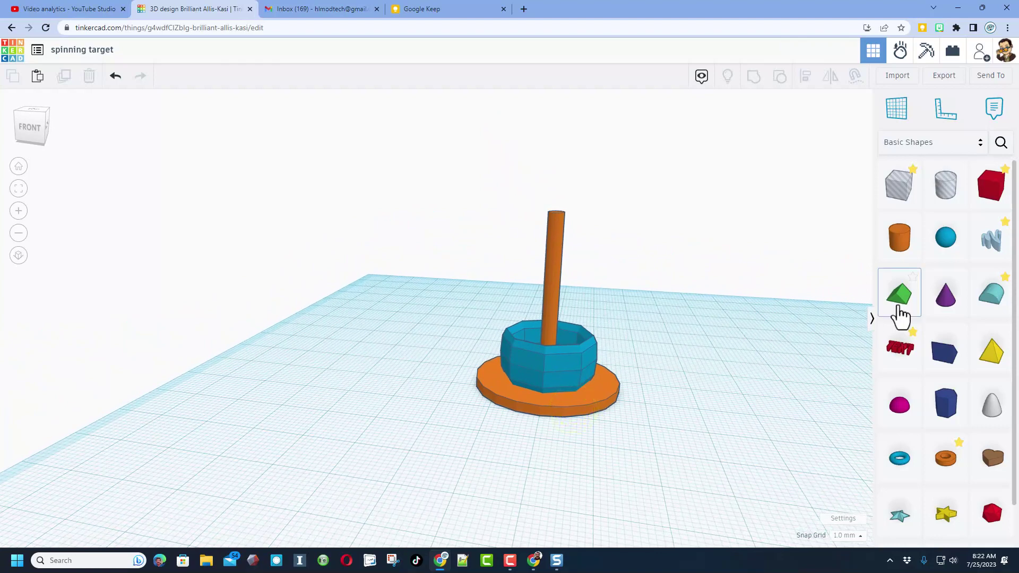
Step: Add a new cylinder flattened to a 2 mm disc with 12 sides
drag(903, 241, 723, 409)
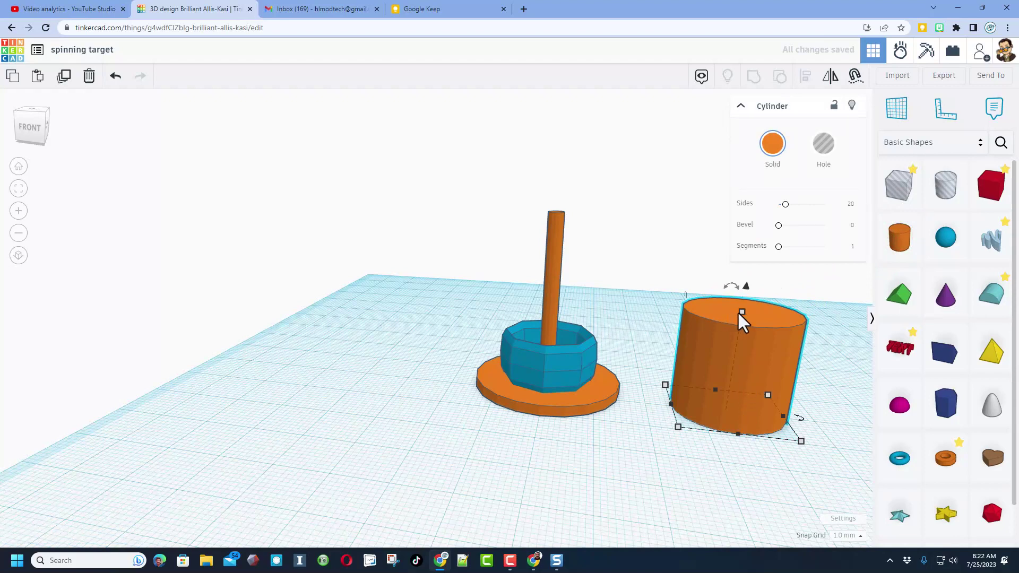
drag(741, 312, 719, 401)
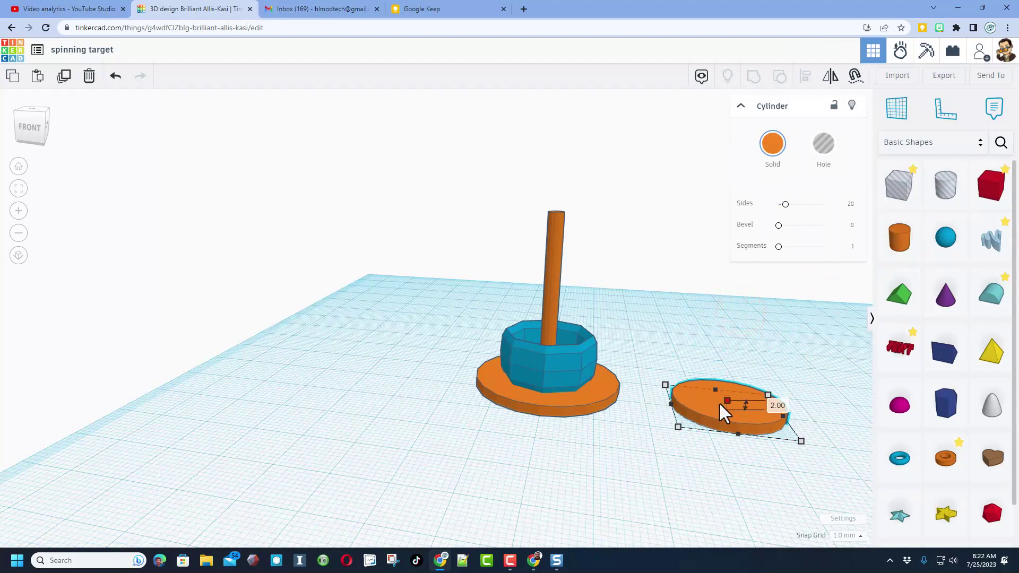
click(851, 205)
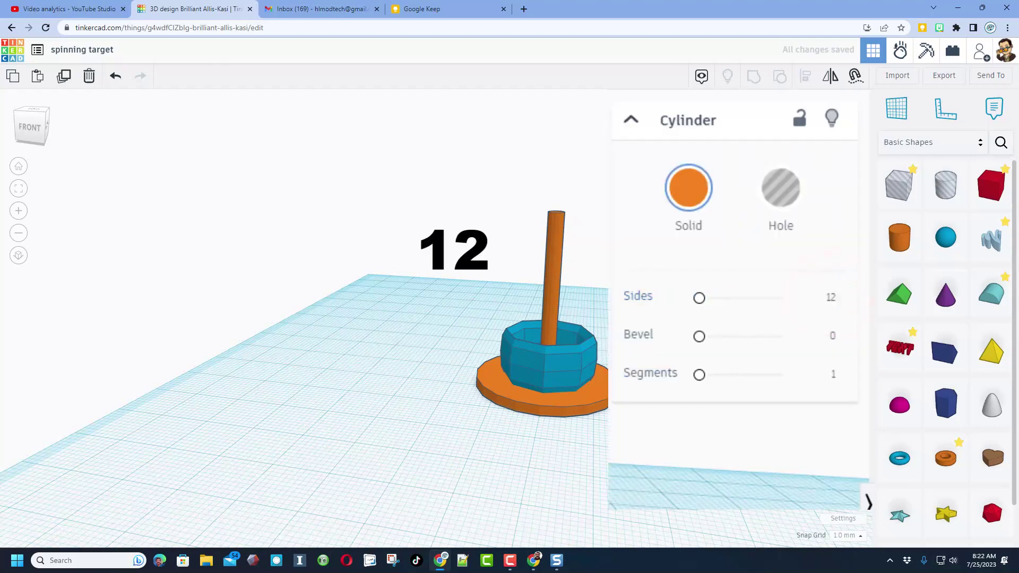
Step: Rotate the disc 90° upright and drop it onto the workplane
click(41, 118)
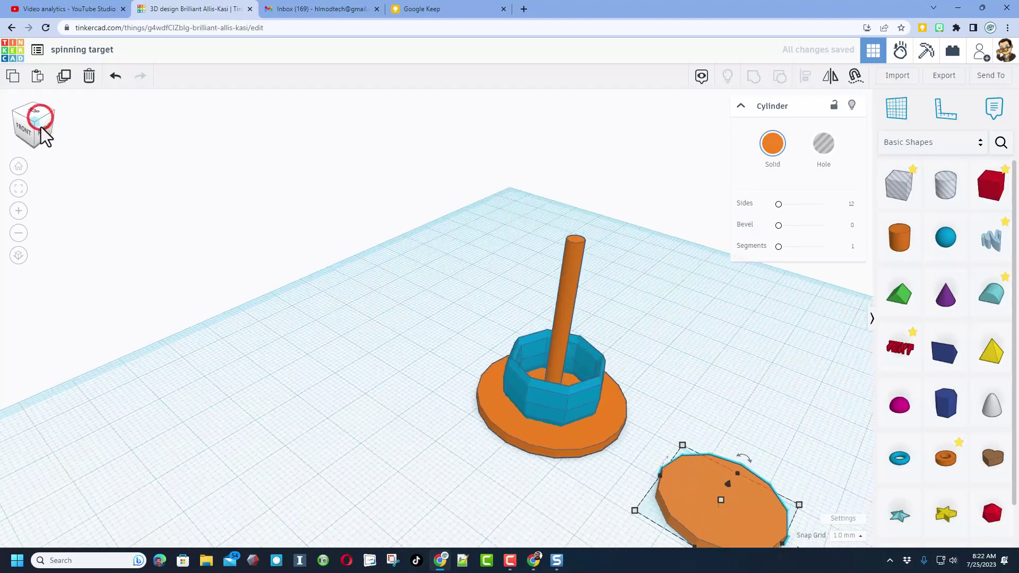
right_drag(610, 441, 633, 378)
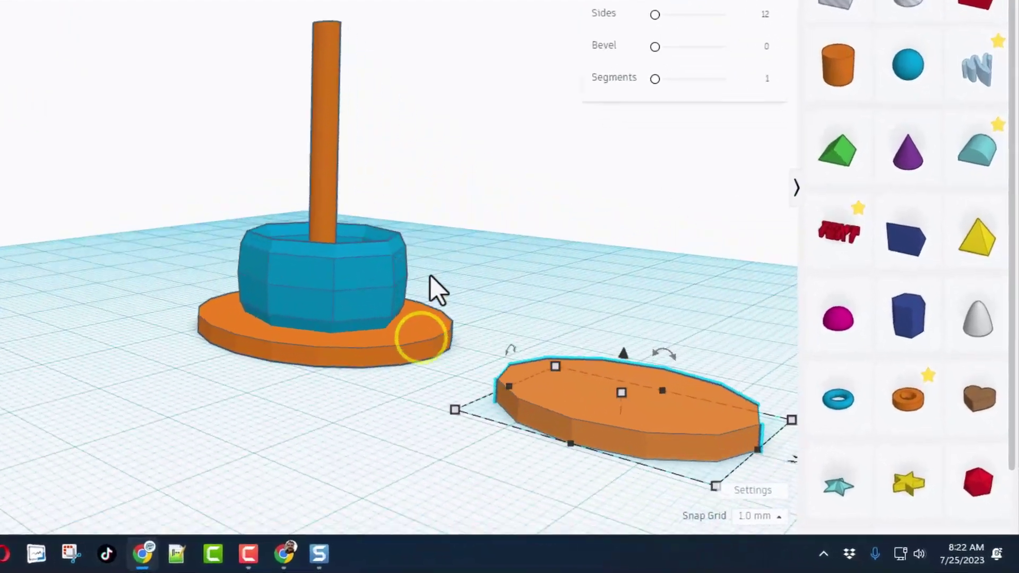
shift+drag(686, 419, 686, 421)
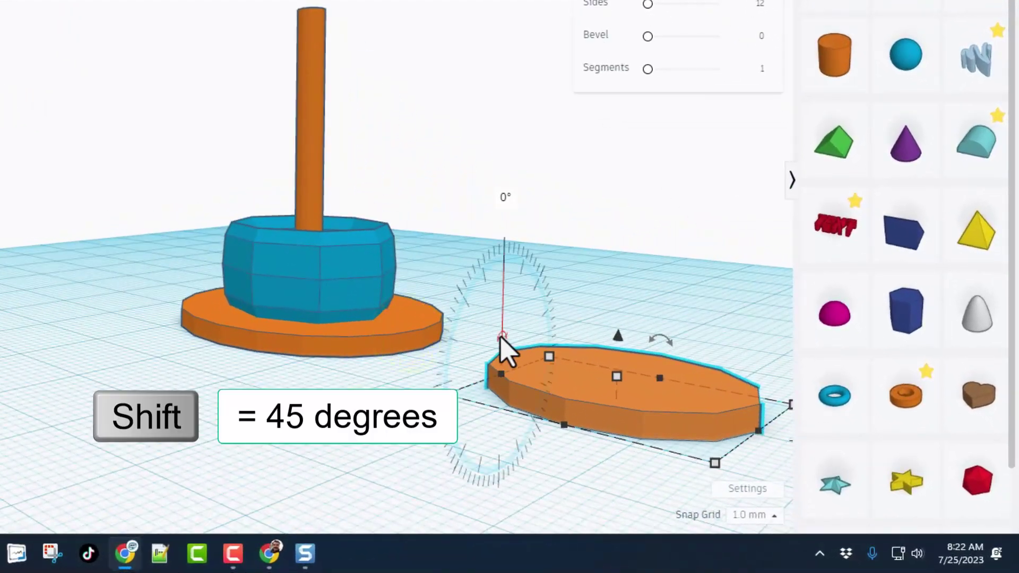
shift+drag(501, 342, 478, 384)
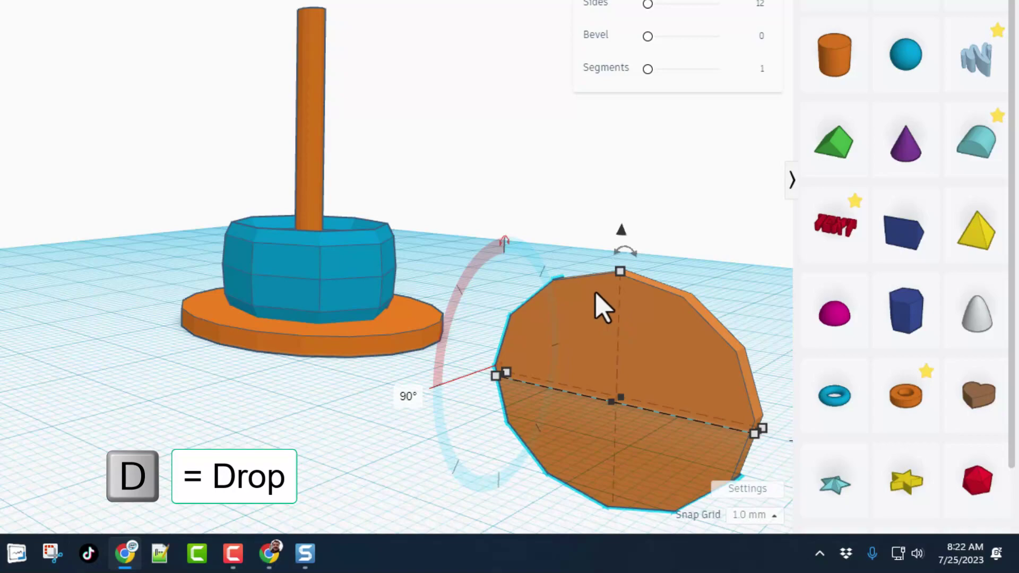
key(d)
Step: Duplicate the upright disc
right_drag(547, 297, 545, 409)
click(546, 408)
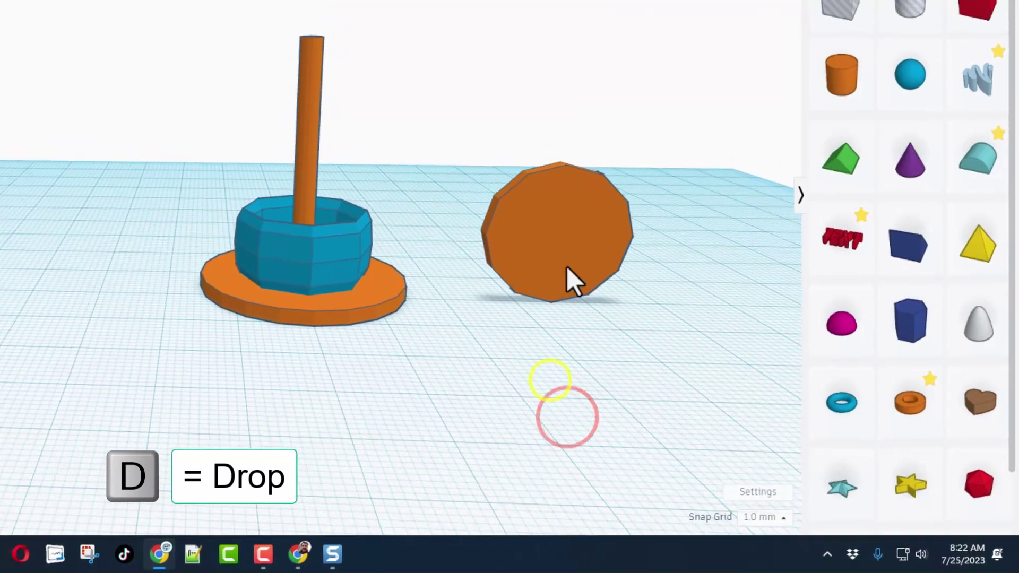
click(610, 294)
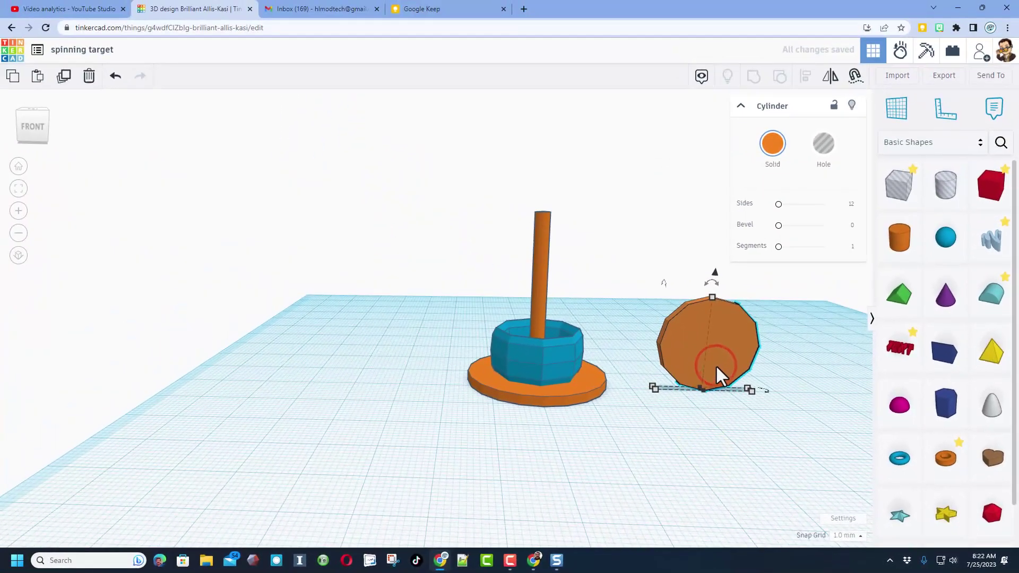
key(ctrl+d)
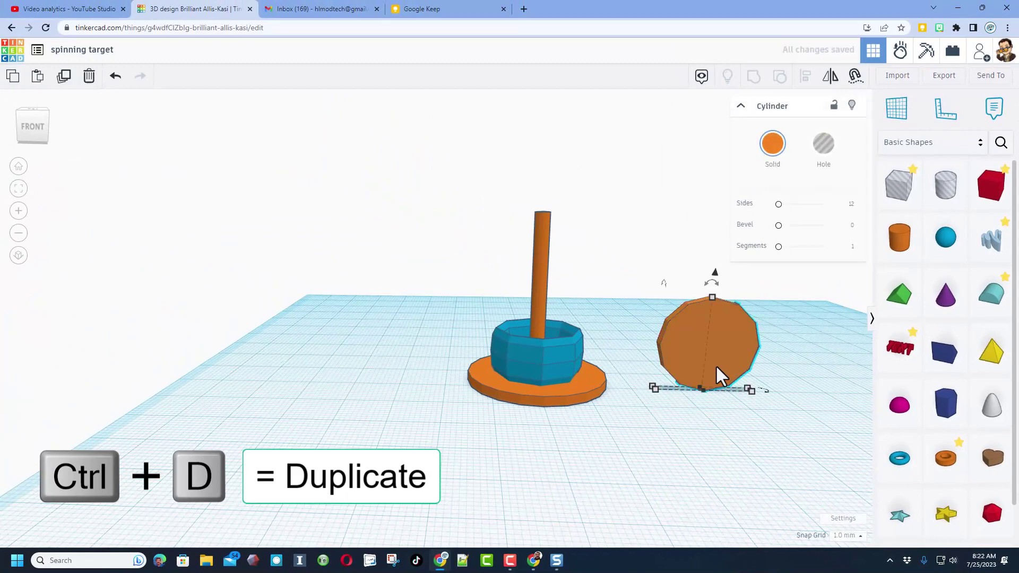
Step: Move the copy to the opposite side of the peg and group the two discs
key(shift+Left)
key(shift+Left)
key(shift+Left)
key(shift+Left)
key(shift+Left)
key(shift+Left)
key(shift+Left)
key(shift+Left)
key(shift+Left)
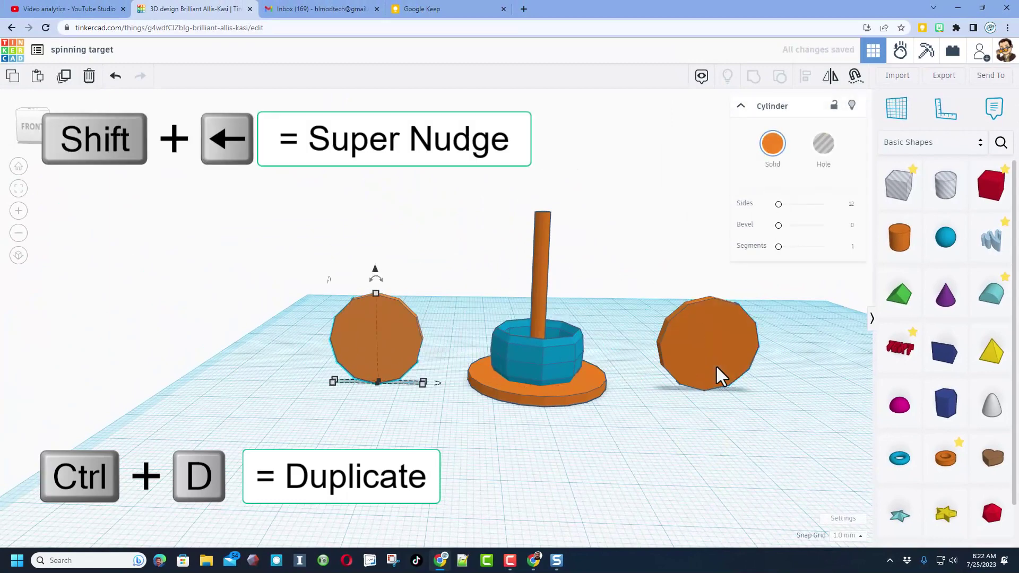
key(shift+Right)
click(577, 407)
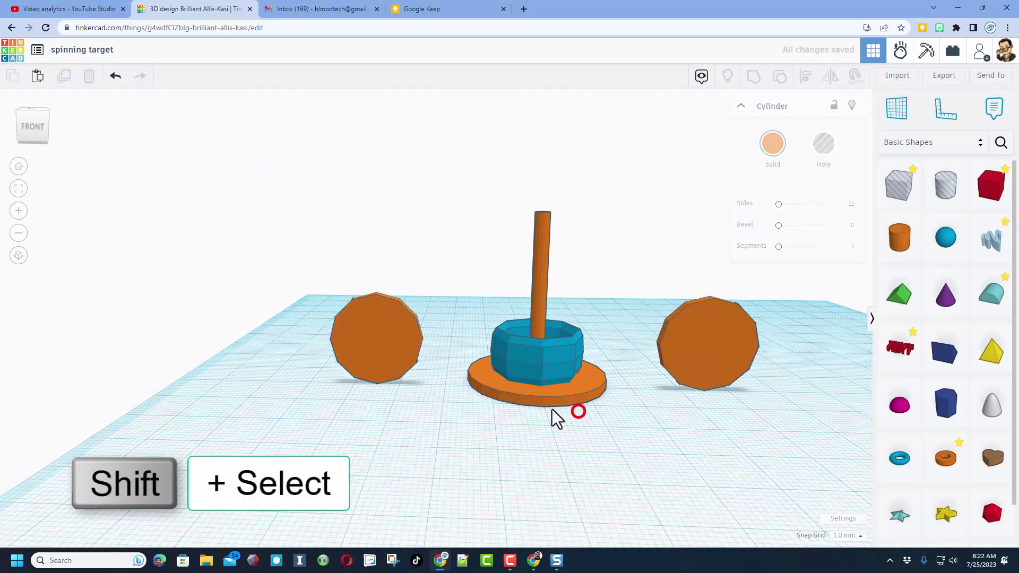
shift+click(390, 346)
shift+click(696, 360)
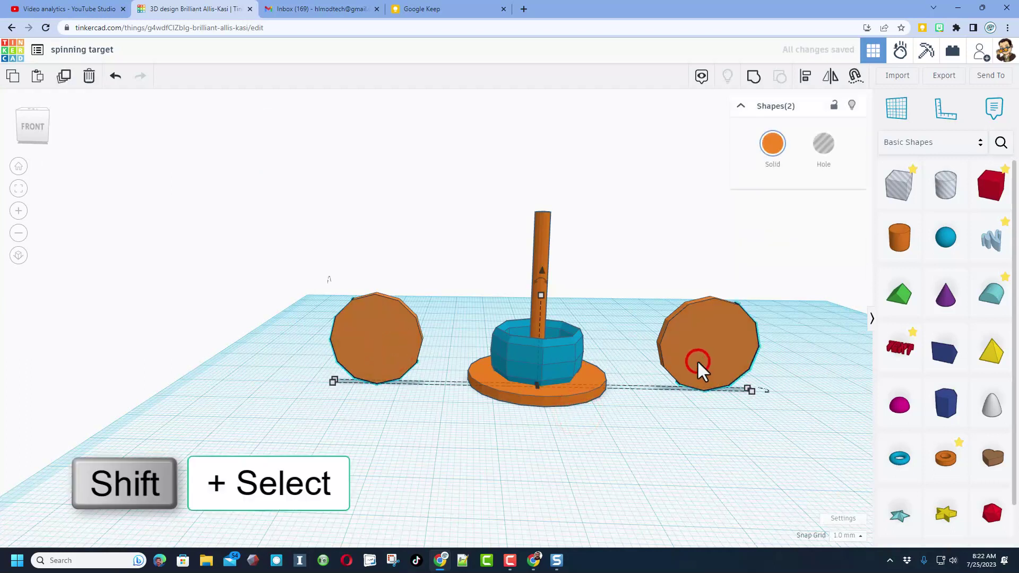
key(ctrl+g)
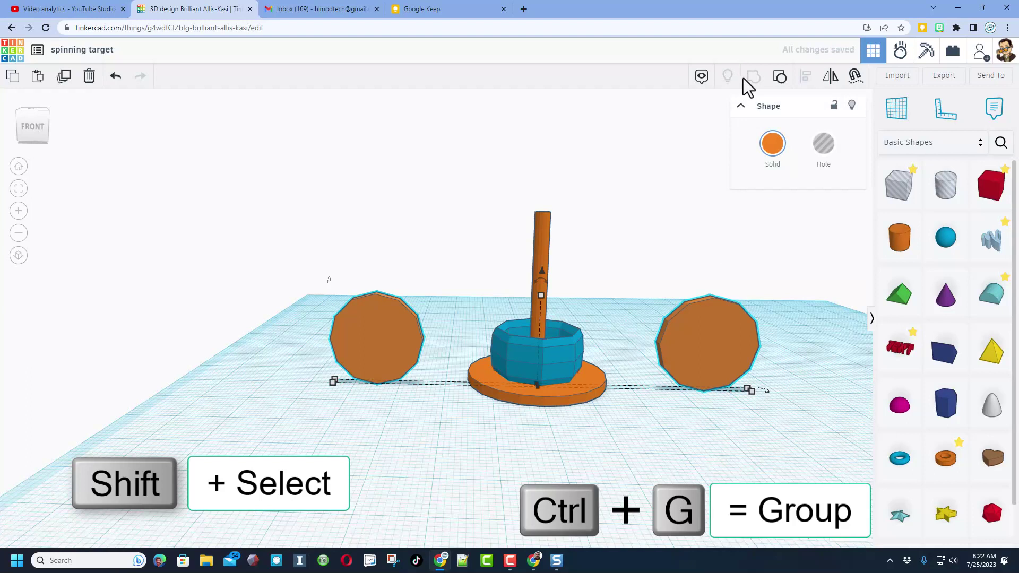
Step: Align the disc pair with the base and pole to centre it
click(547, 444)
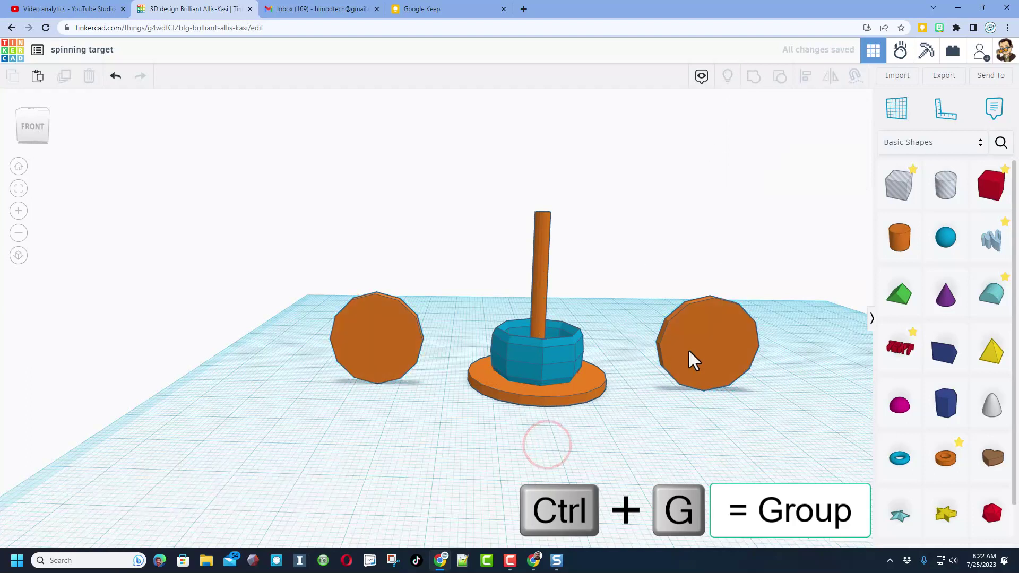
click(706, 334)
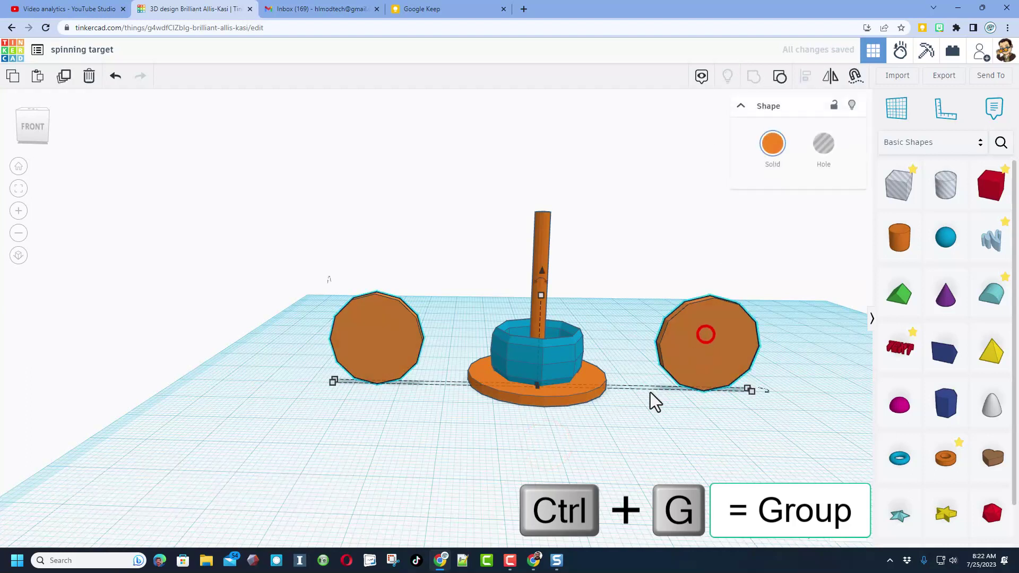
shift+click(556, 402)
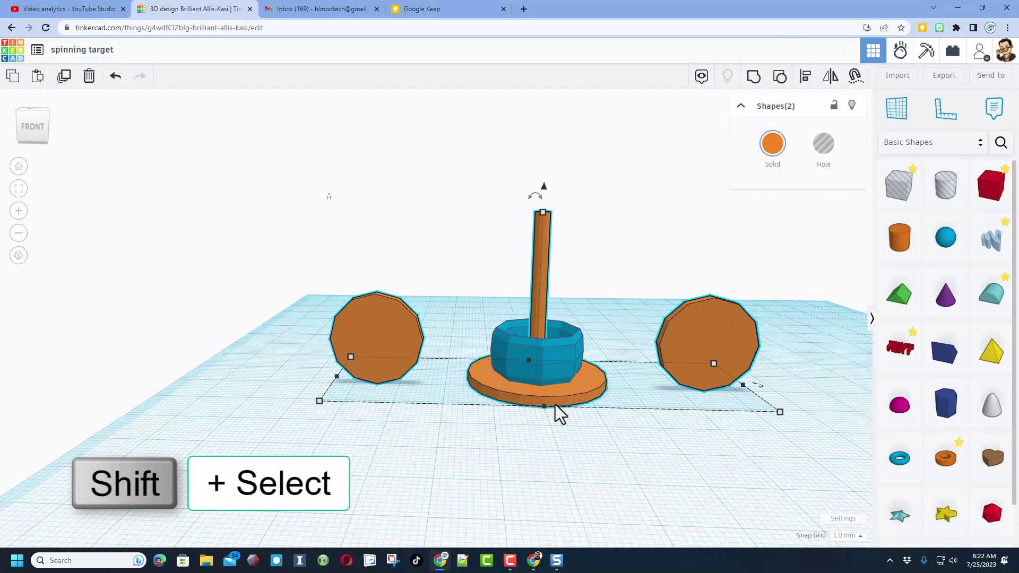
key(l)
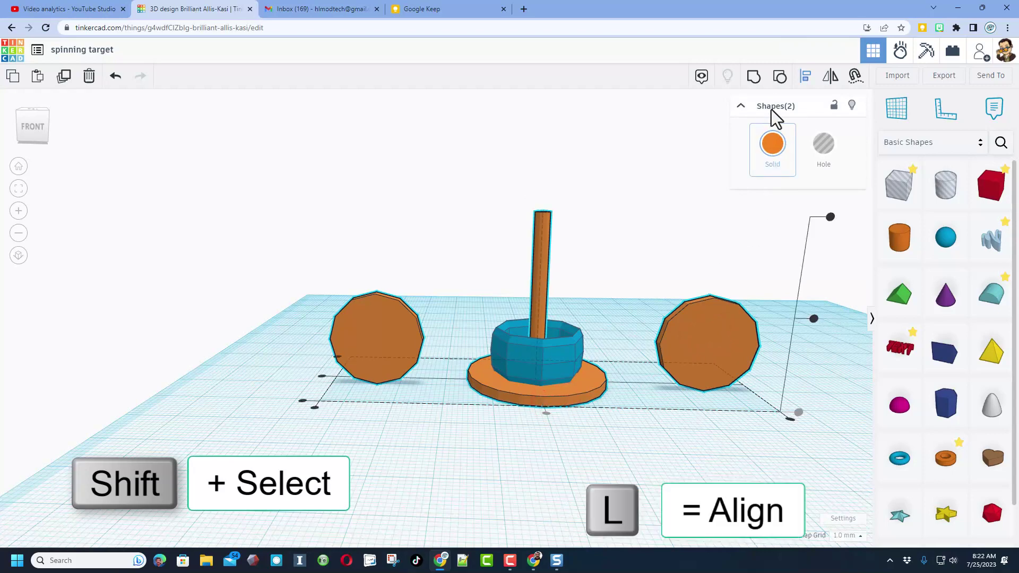
right_drag(483, 459, 543, 413)
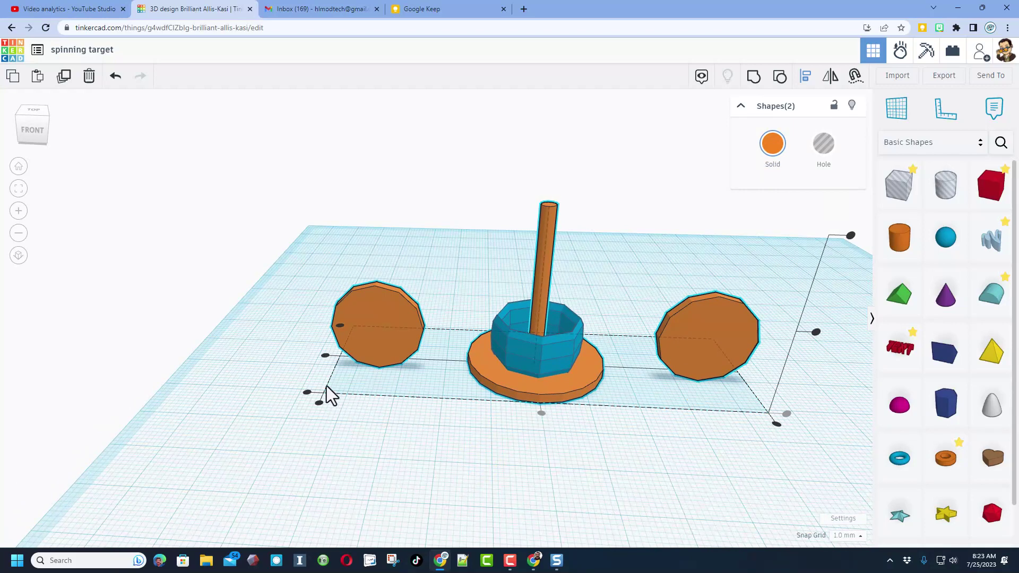
click(324, 356)
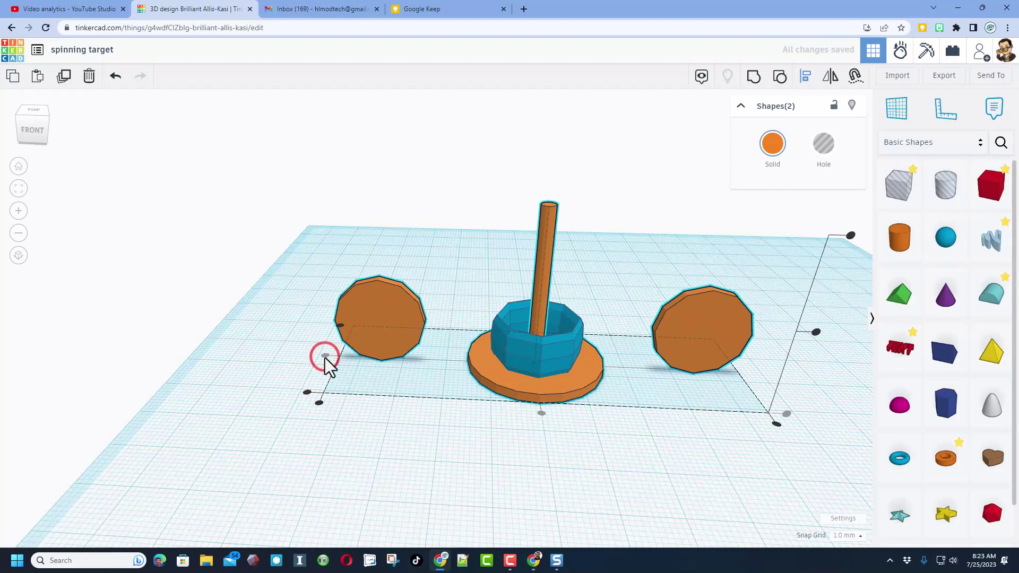
Step: Make a copy of the disc pair rotated 90 degrees
click(410, 413)
right_drag(410, 409, 708, 438)
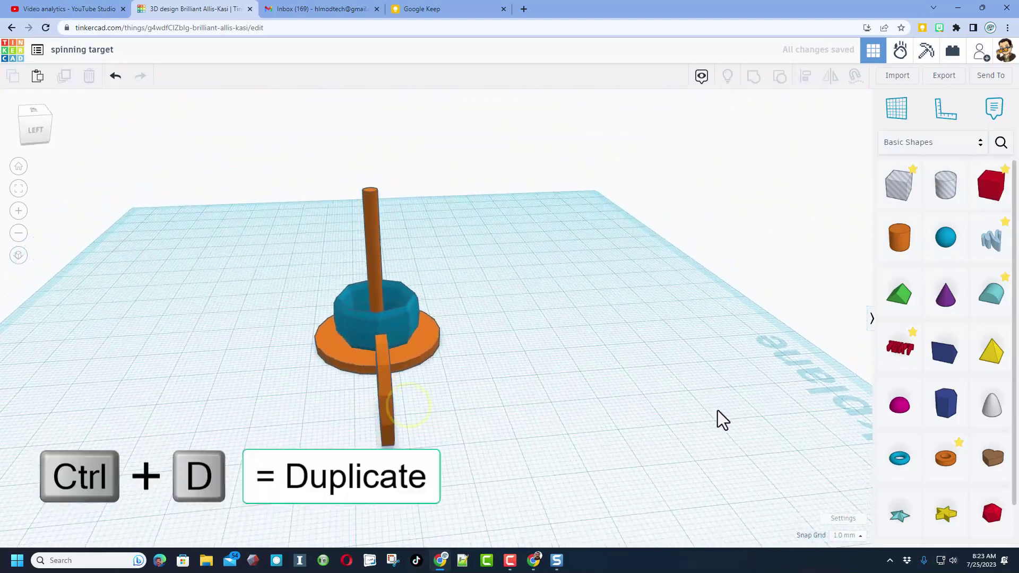
right_drag(708, 416, 550, 318)
click(650, 299)
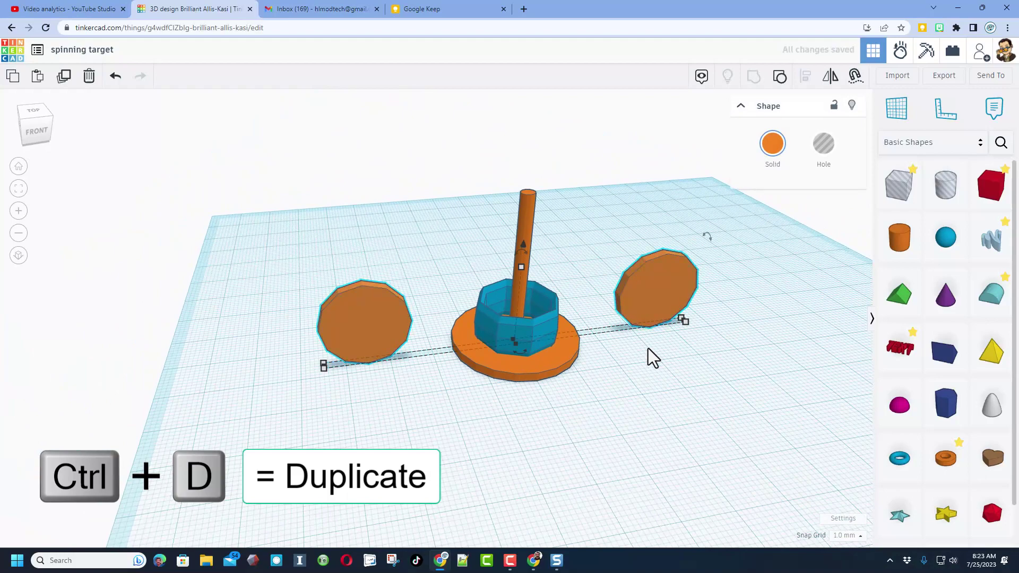
right_drag(647, 348, 645, 374)
mouse_move(505, 323)
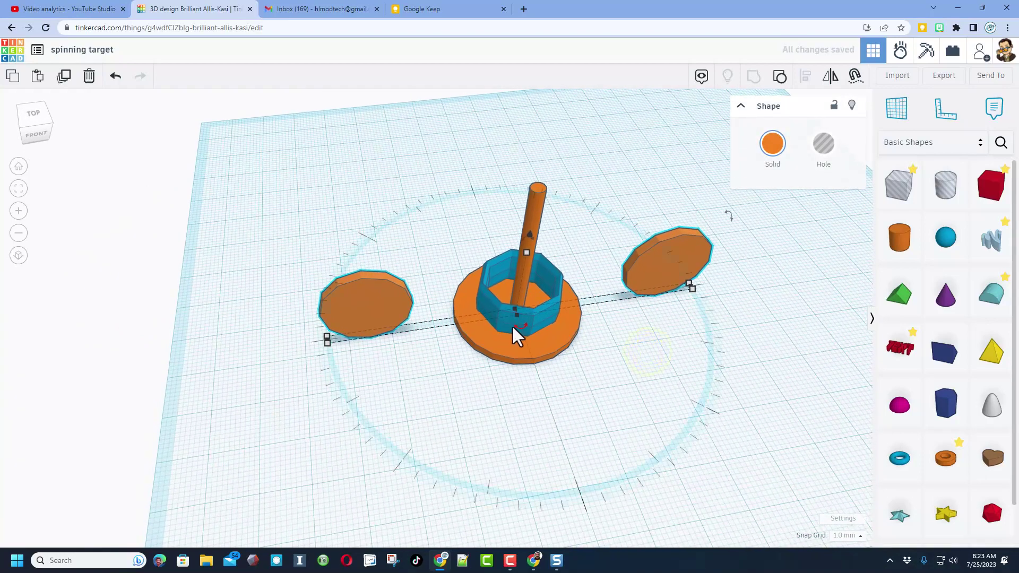
alt+drag(513, 325, 298, 377)
Step: Check the four discs from a new angle and select the blue ring
click(298, 377)
right_drag(295, 366, 440, 311)
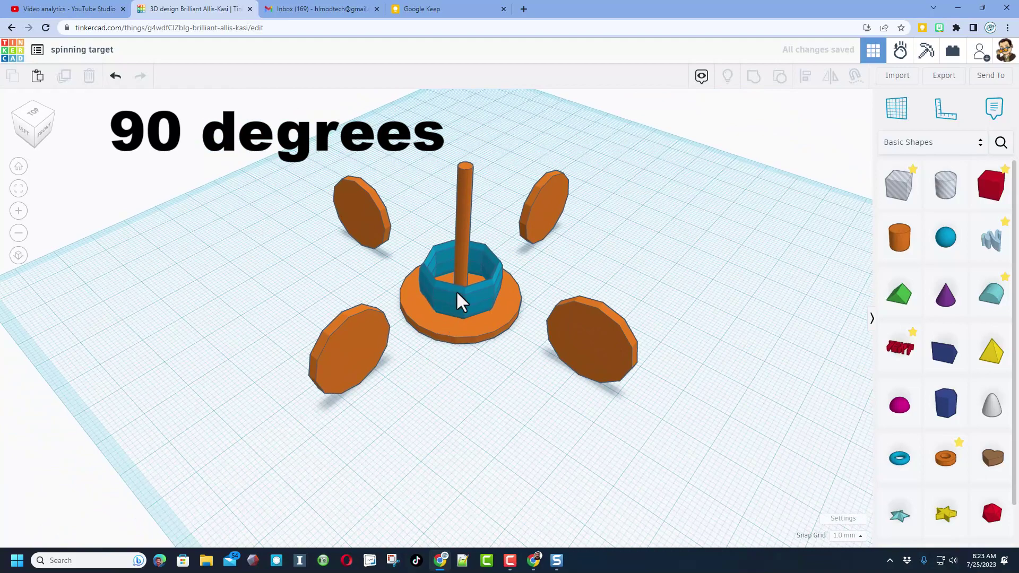
click(456, 290)
right_drag(508, 310, 584, 304)
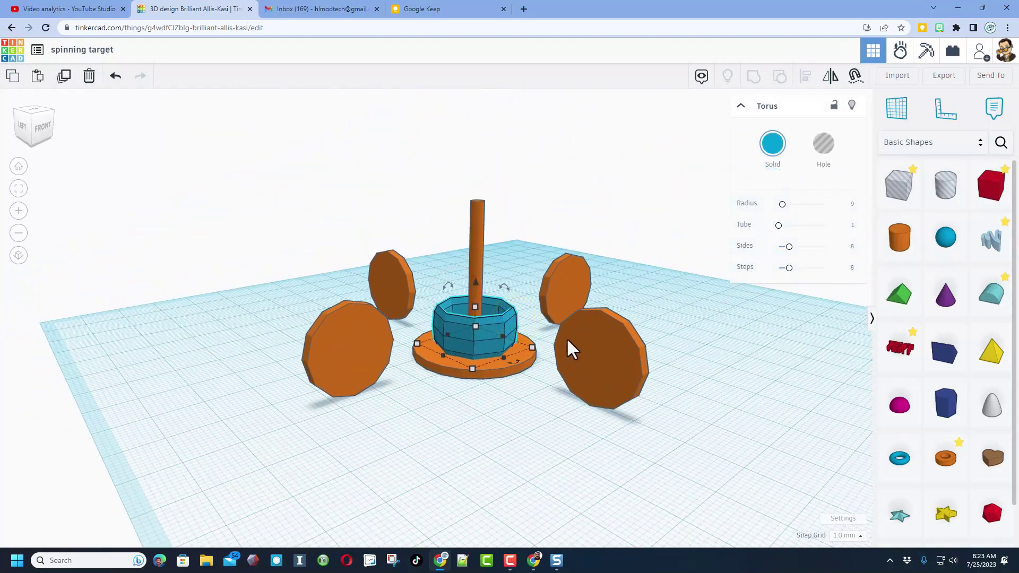
Step: Align the blue ring with the front-right disc as reference
shift+click(590, 353)
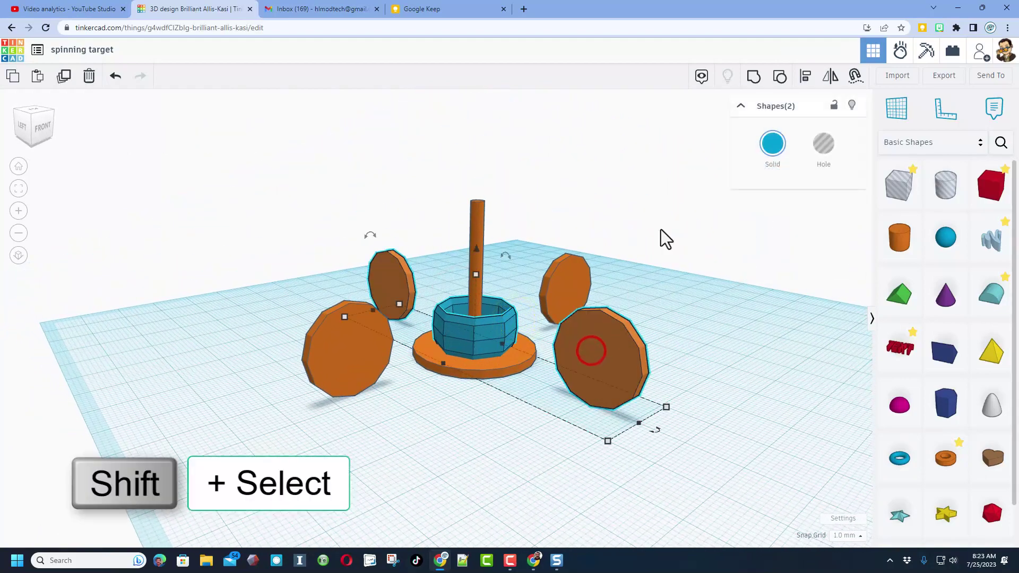
click(804, 76)
click(616, 351)
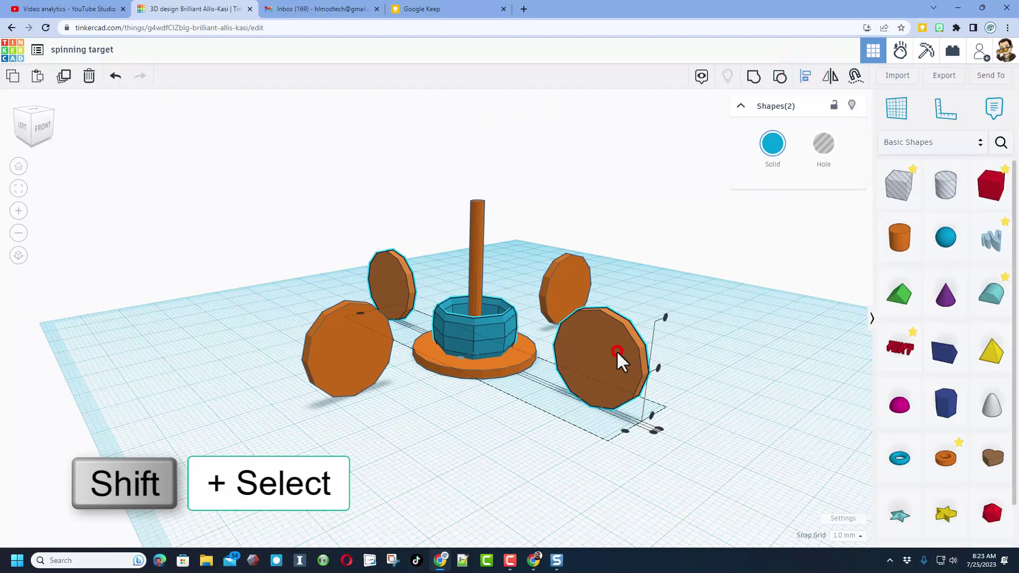
click(659, 367)
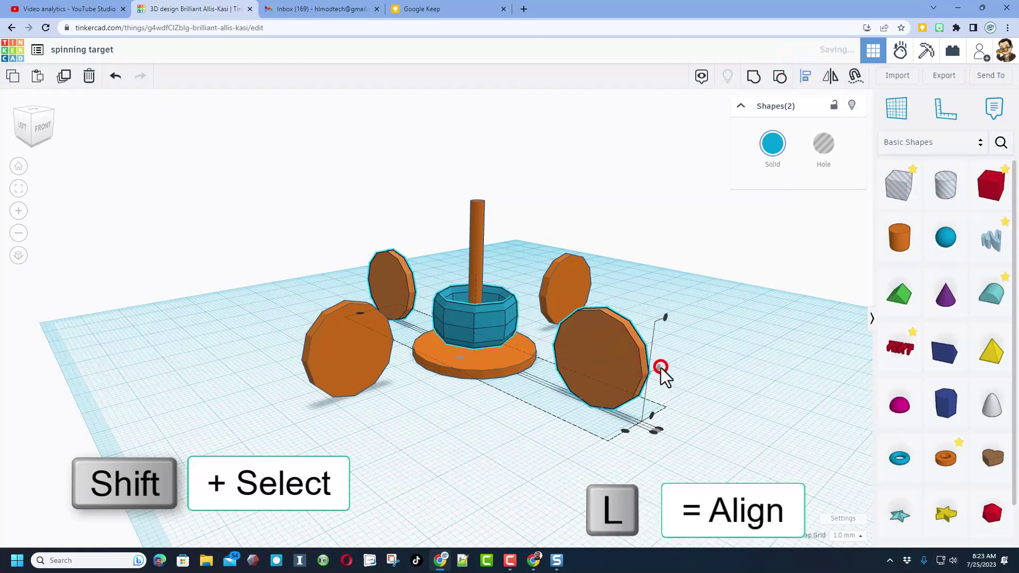
Step: Group both disc pairs and the blue ring into one shape
click(544, 400)
right_drag(478, 331, 424, 305)
click(435, 270)
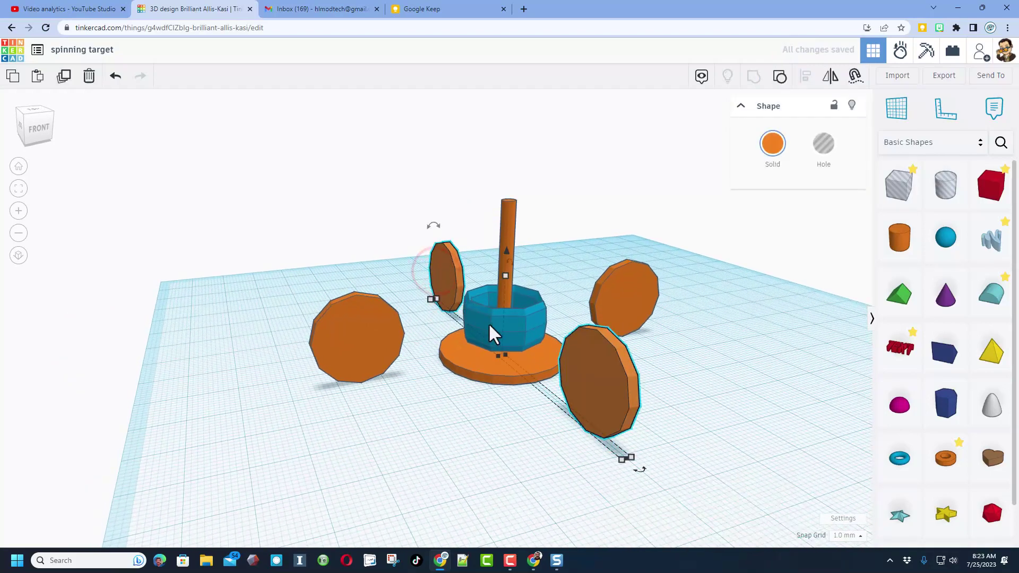
shift+click(513, 320)
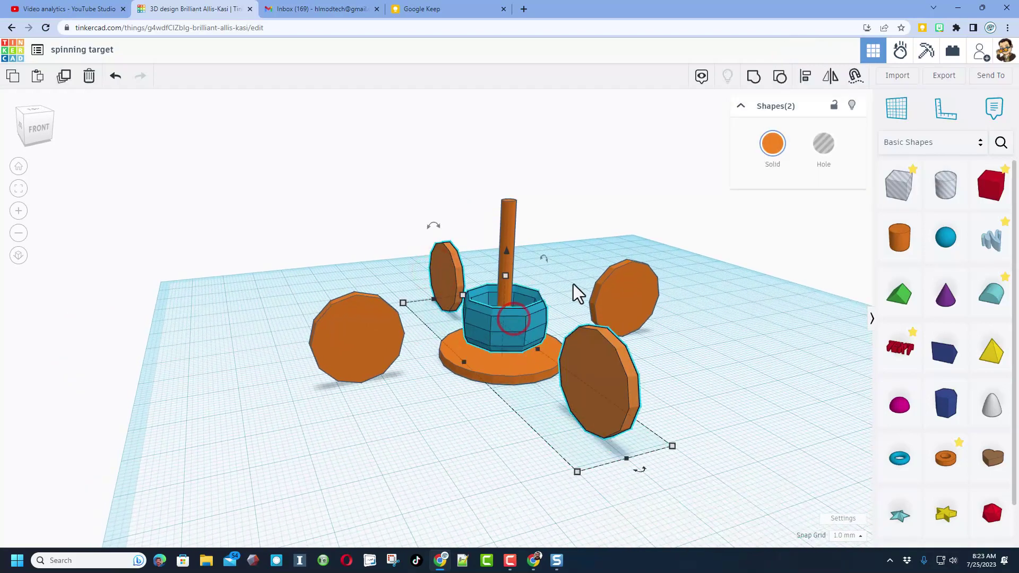
shift+click(624, 298)
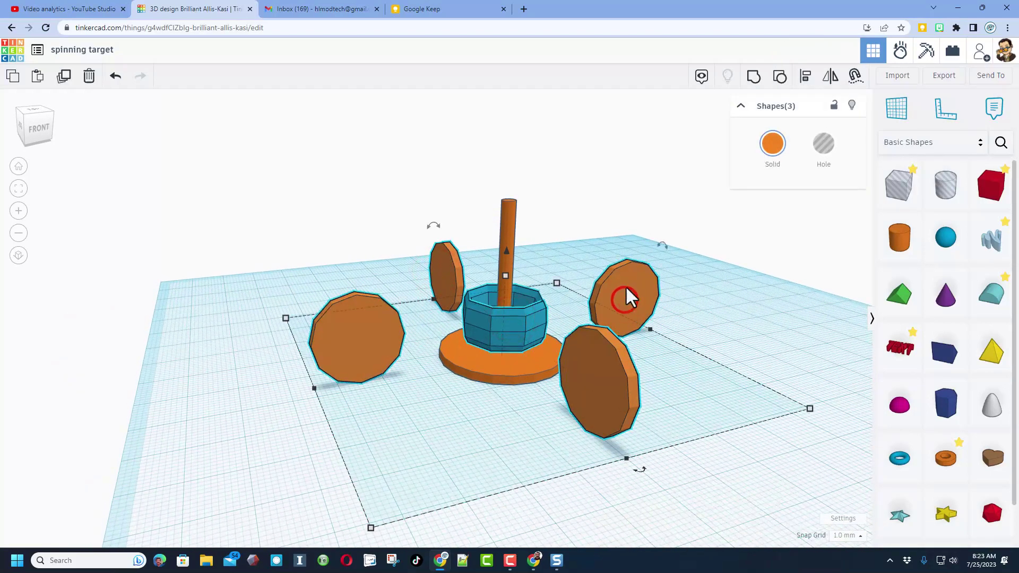
click(755, 78)
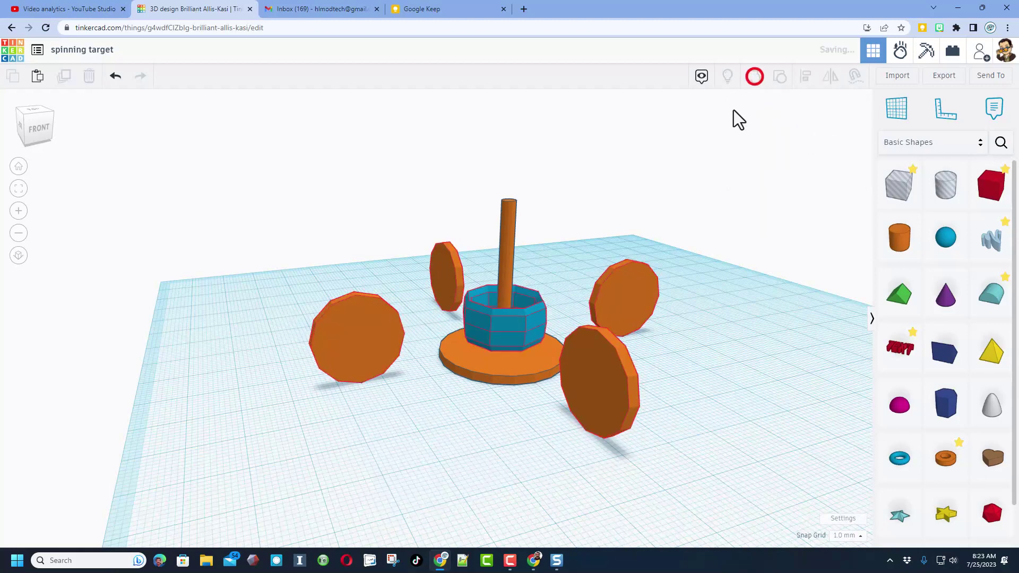
click(505, 319)
Step: Colour the discs and ring magenta and the base and pole a custom green
click(773, 148)
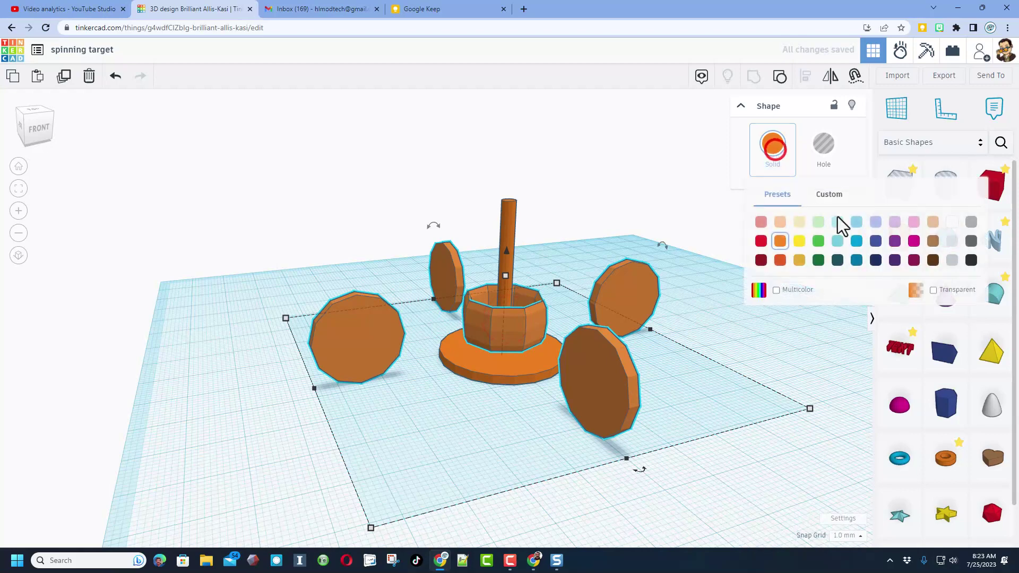
click(919, 242)
click(502, 221)
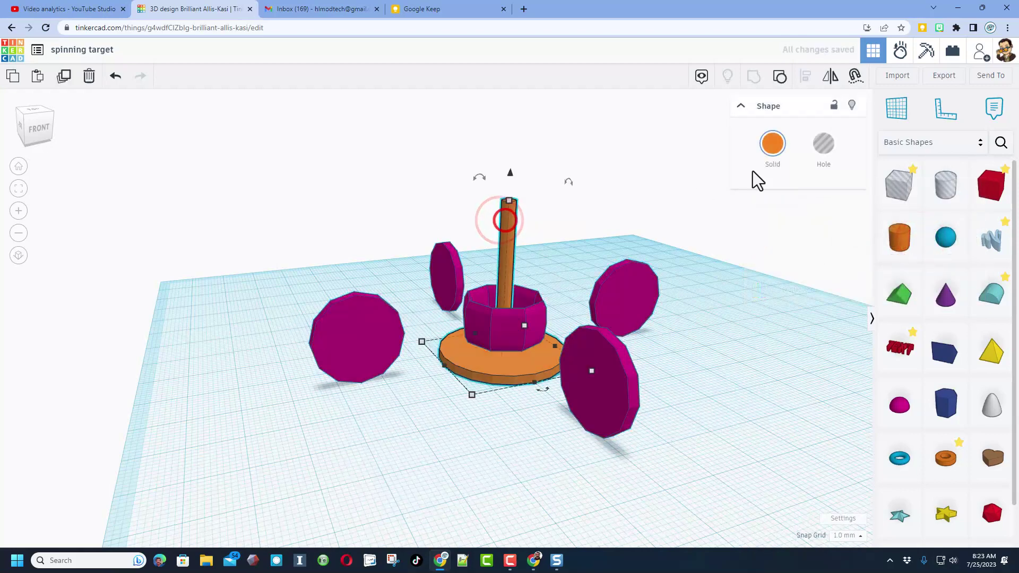
click(770, 148)
click(827, 194)
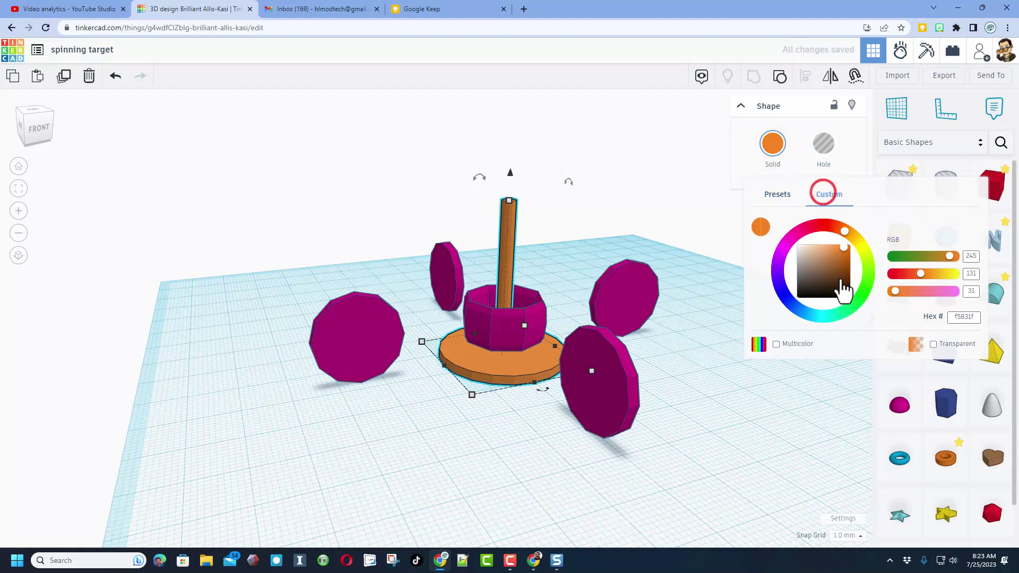
click(874, 301)
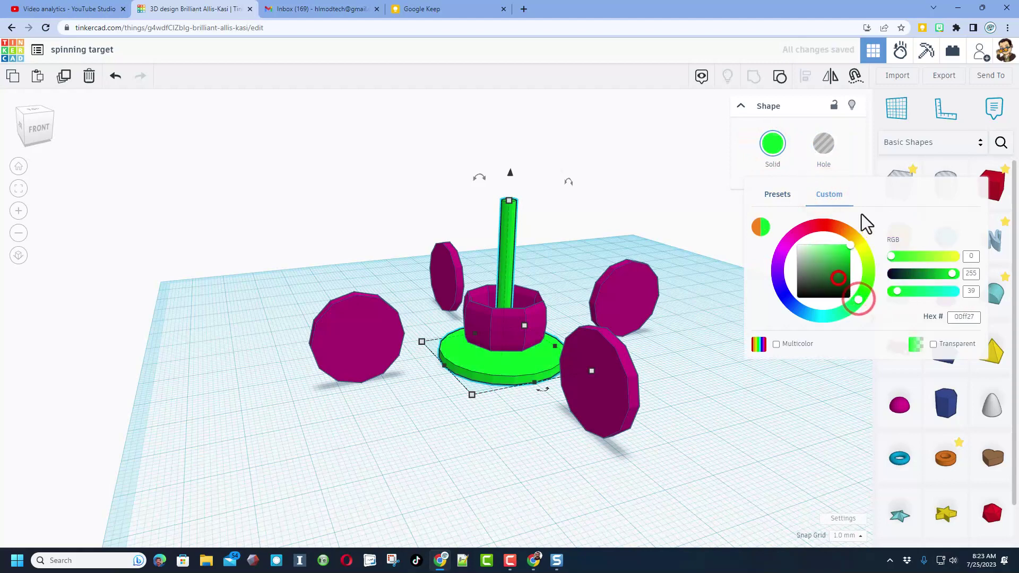
Step: Select the whole target, lift it high above the workplane and frame the view
click(596, 203)
click(355, 223)
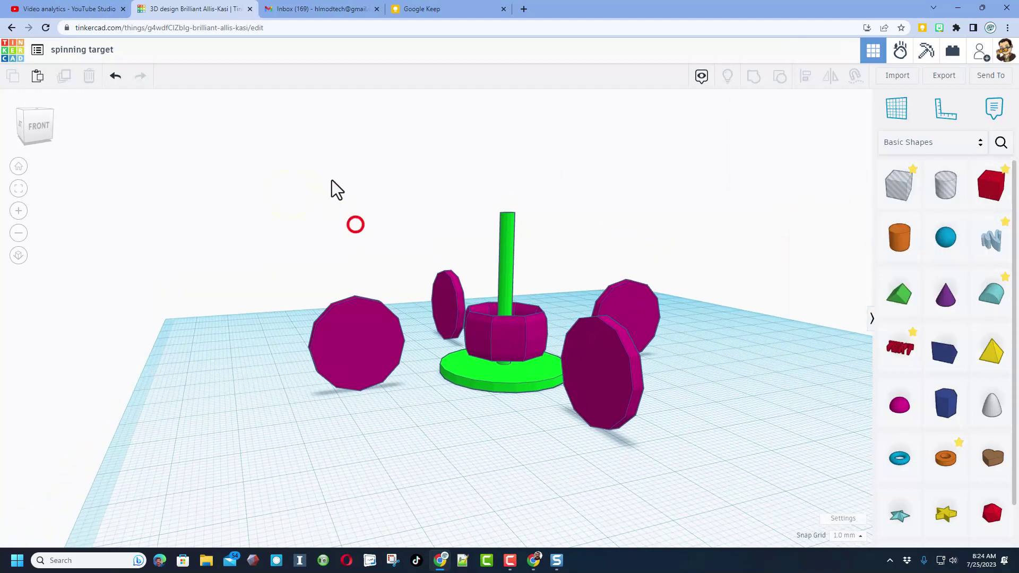
drag(329, 178, 646, 402)
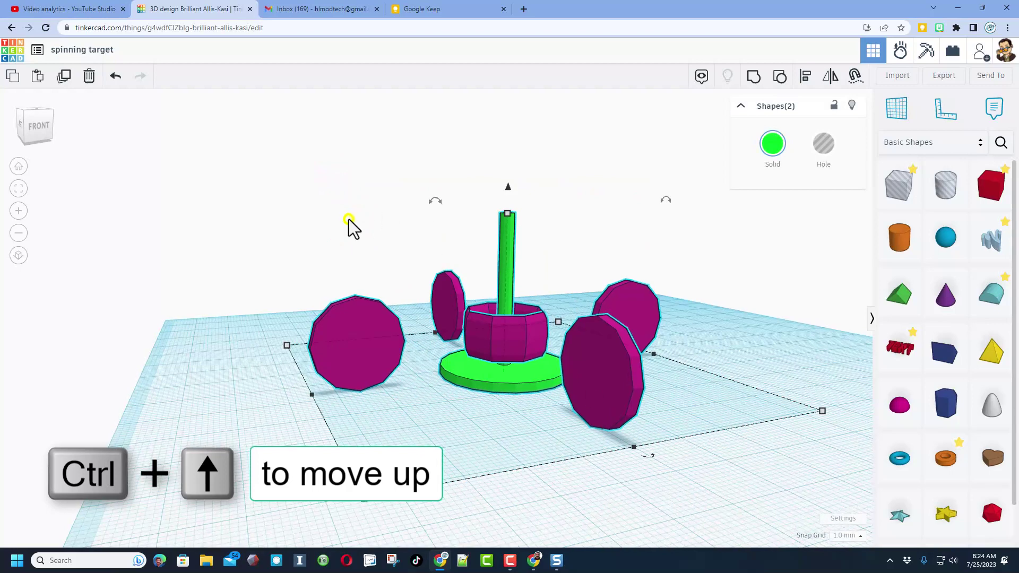
drag(346, 189, 629, 400)
key(ctrl+Up)
key(ctrl+Up)
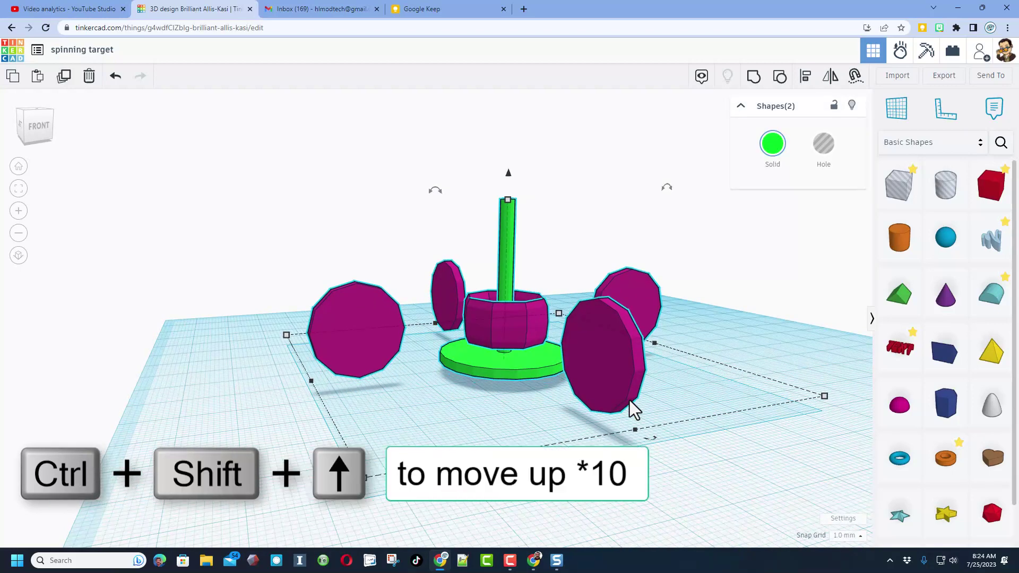
key(ctrl+shift+Up)
key(ctrl+shift+Up)
key(ctrl+shift+Up)
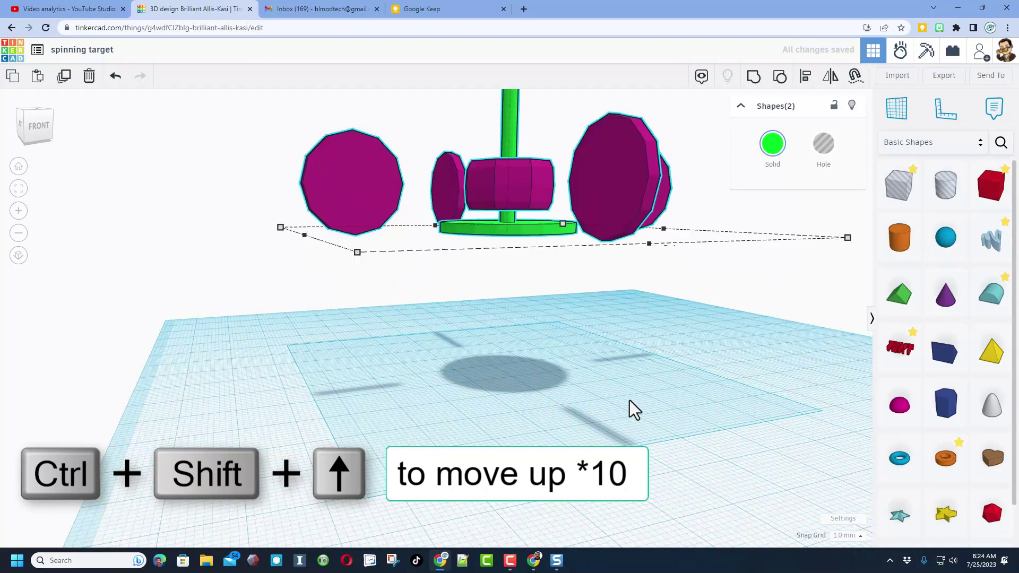
right_drag(625, 404, 629, 418)
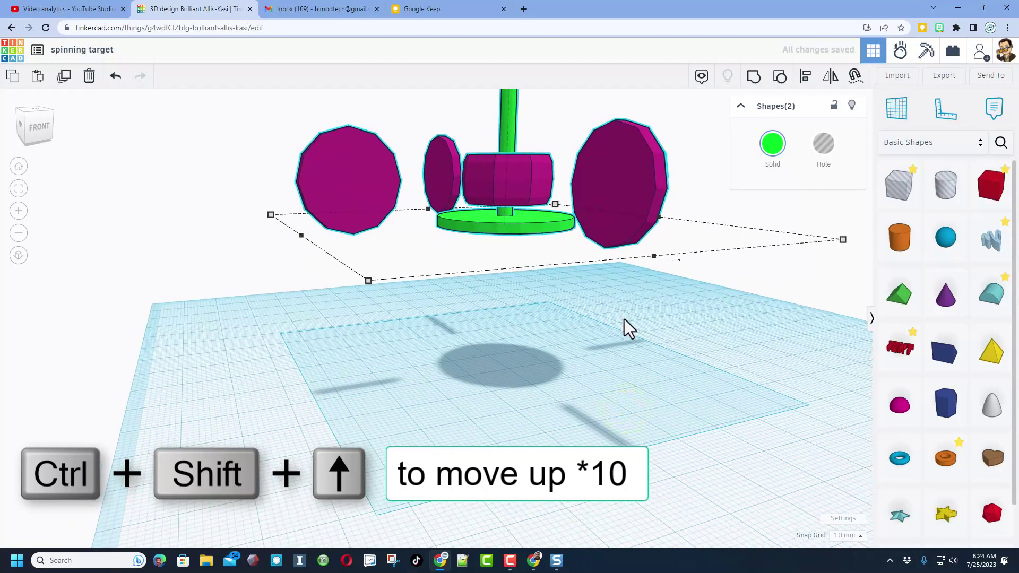
key(f)
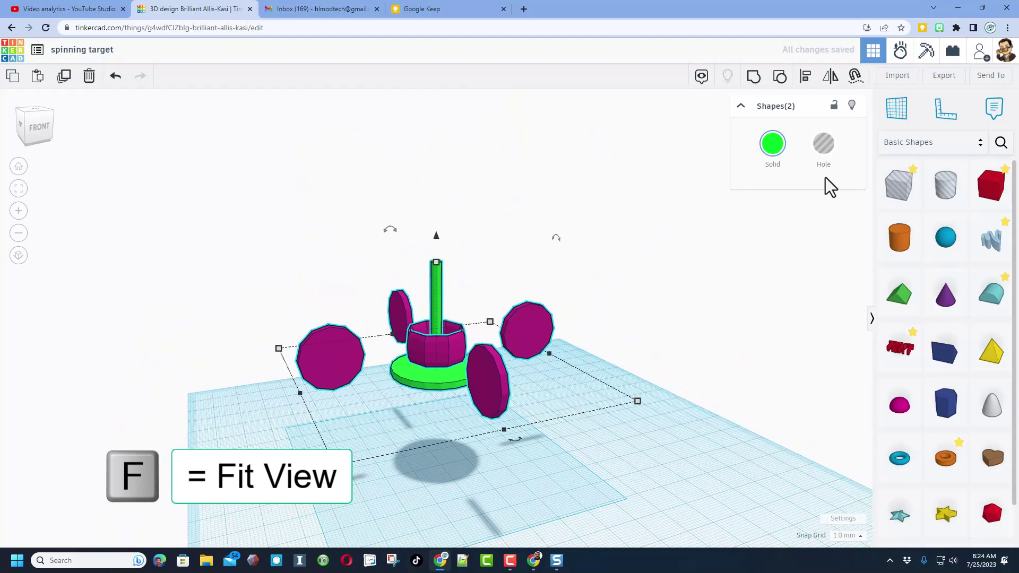
click(899, 53)
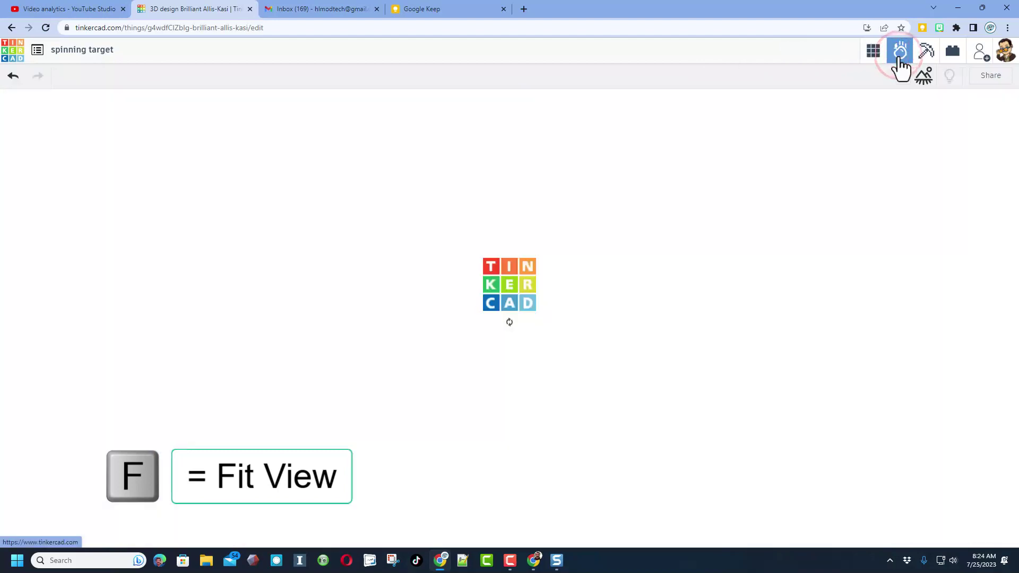
Step: Select the green pole and base and make it static so it stays fixed
click(546, 243)
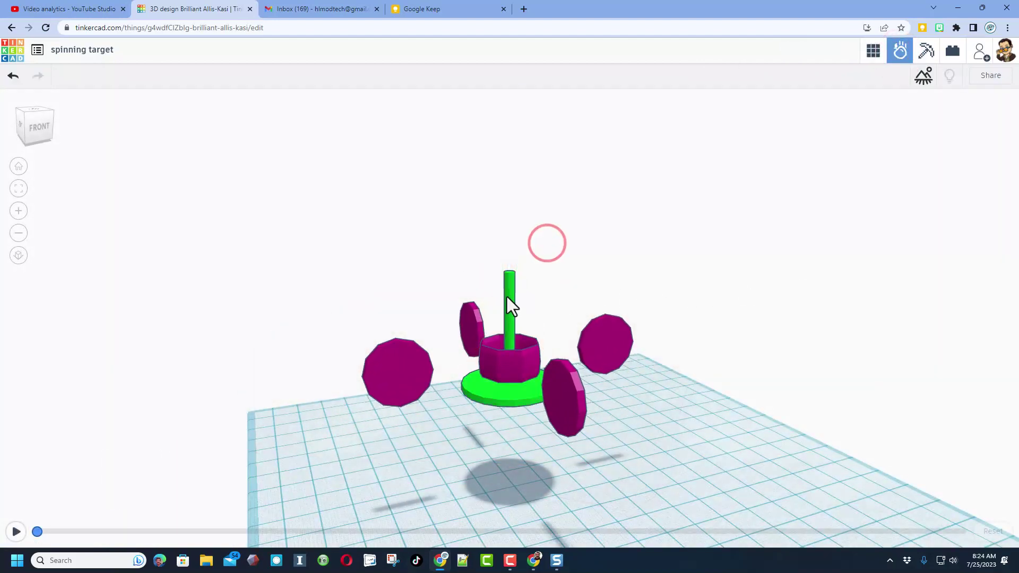
click(508, 297)
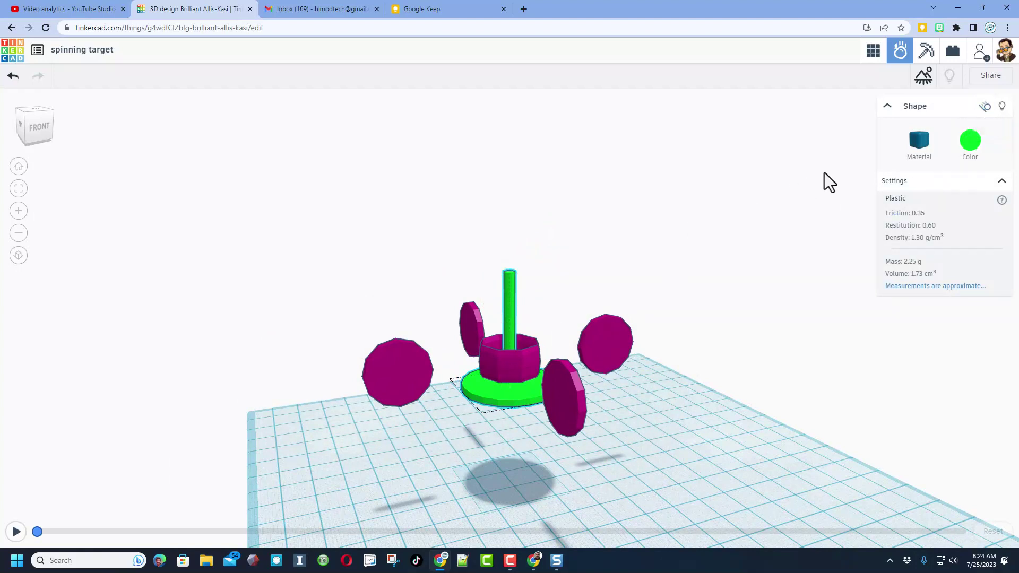
click(985, 107)
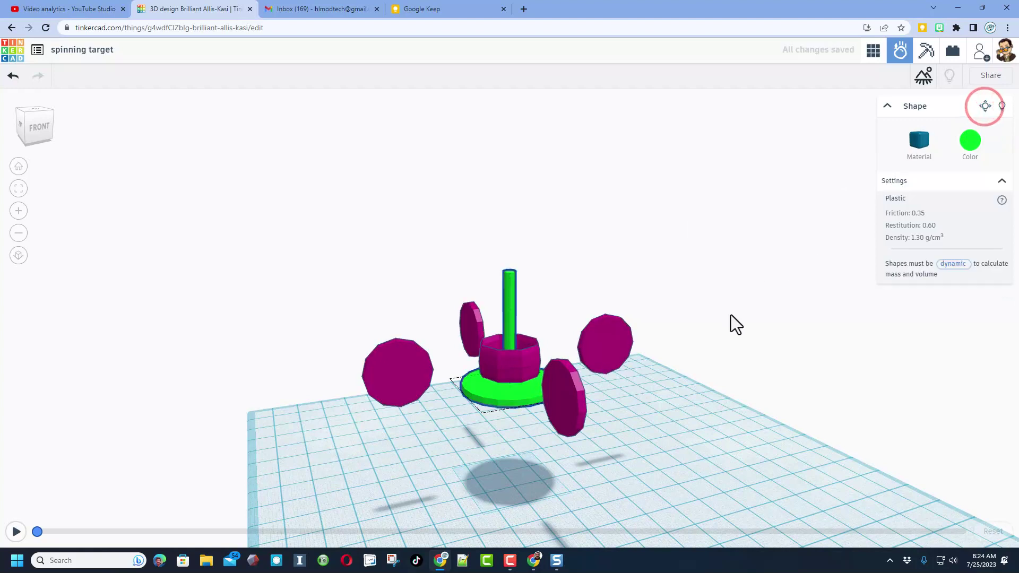
Step: Play the simulation, drop in a pumpkin, boat and soccer ball, then pause, rewind and reset
click(15, 531)
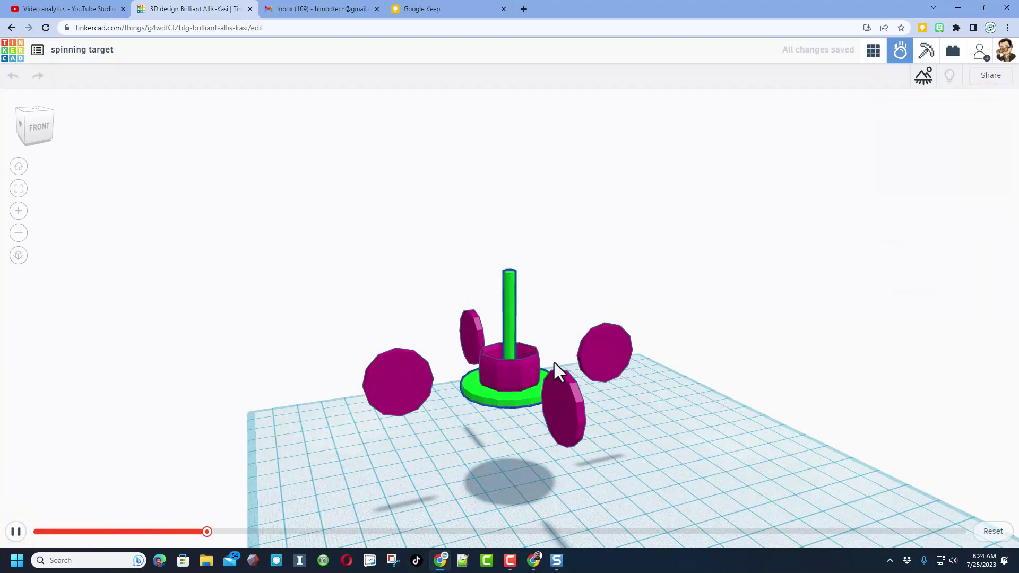
click(384, 256)
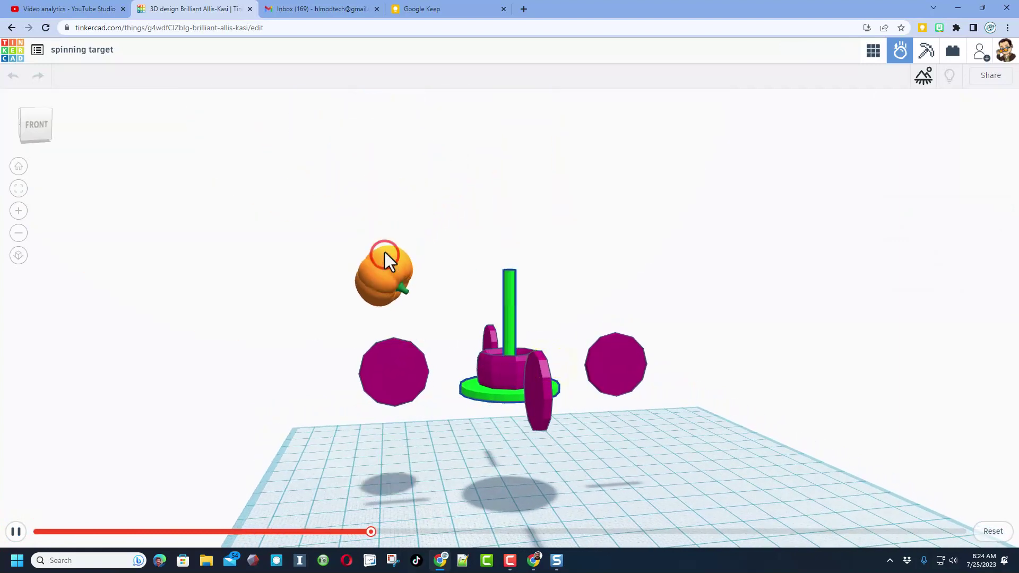
click(393, 275)
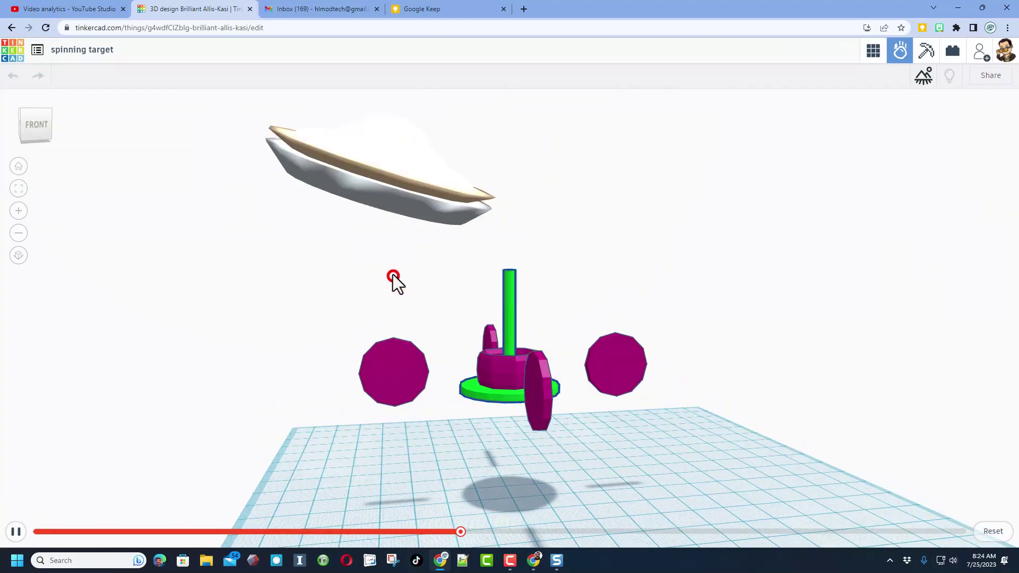
click(384, 319)
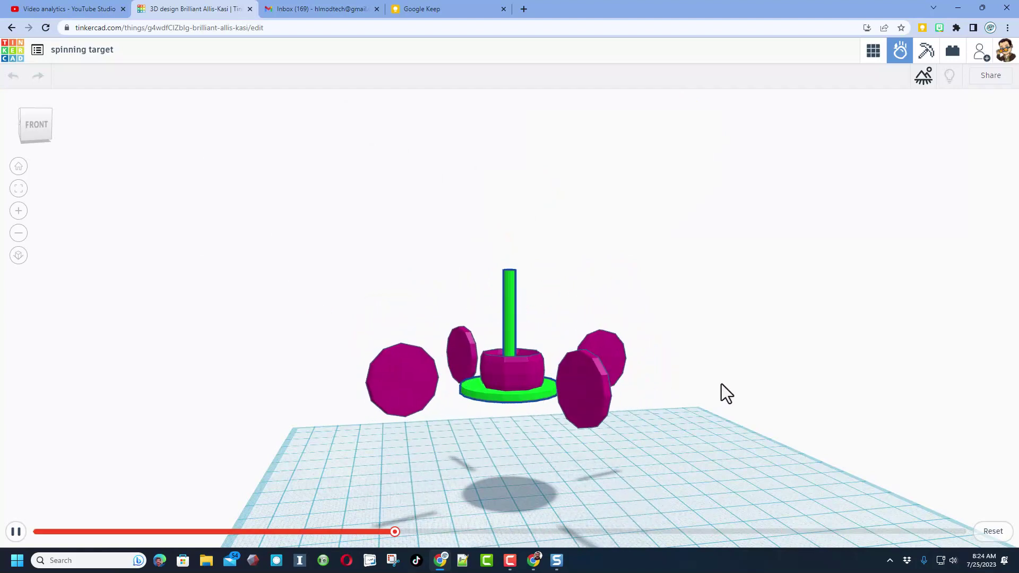
click(23, 537)
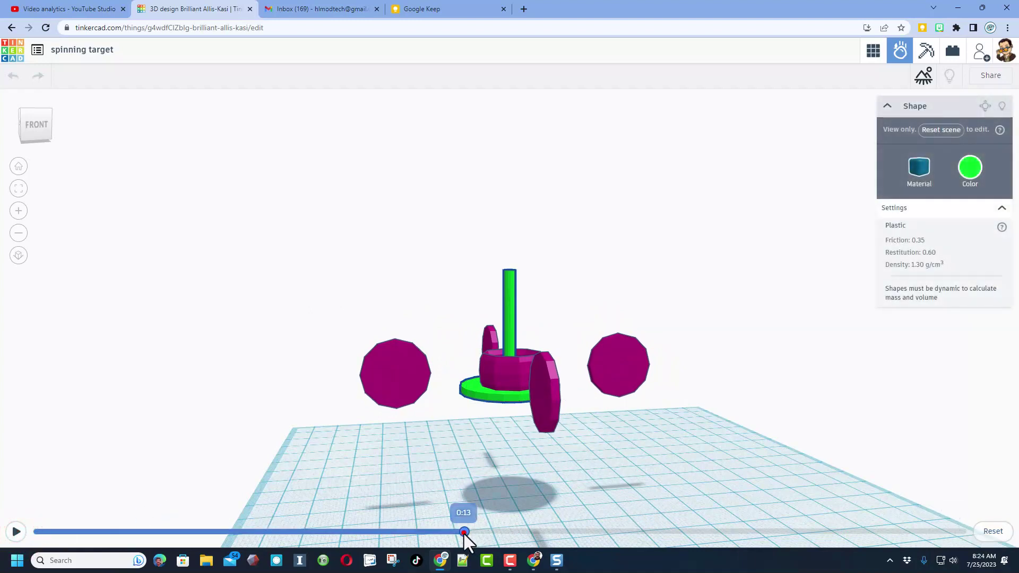
drag(463, 531, 269, 555)
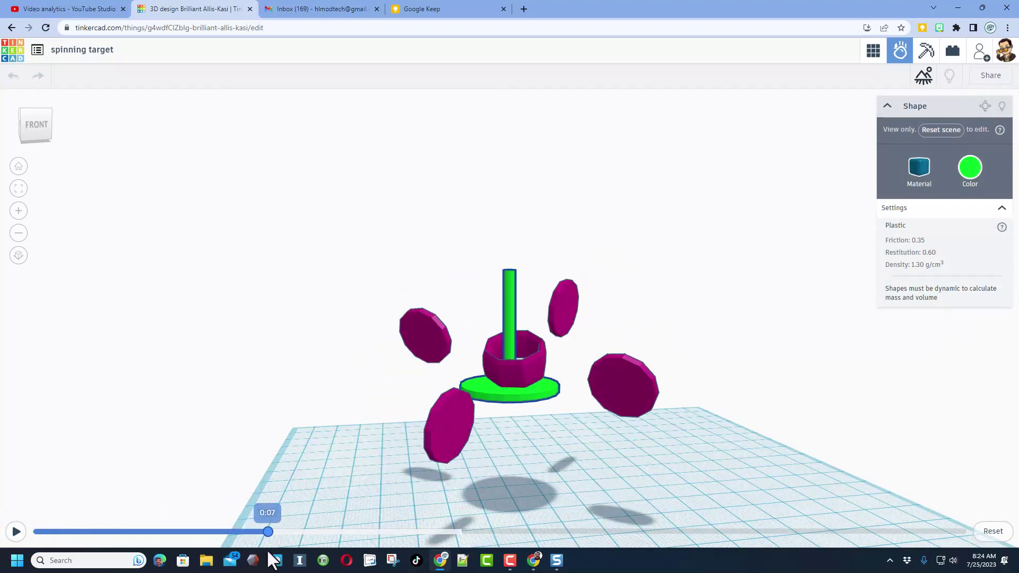
click(1000, 536)
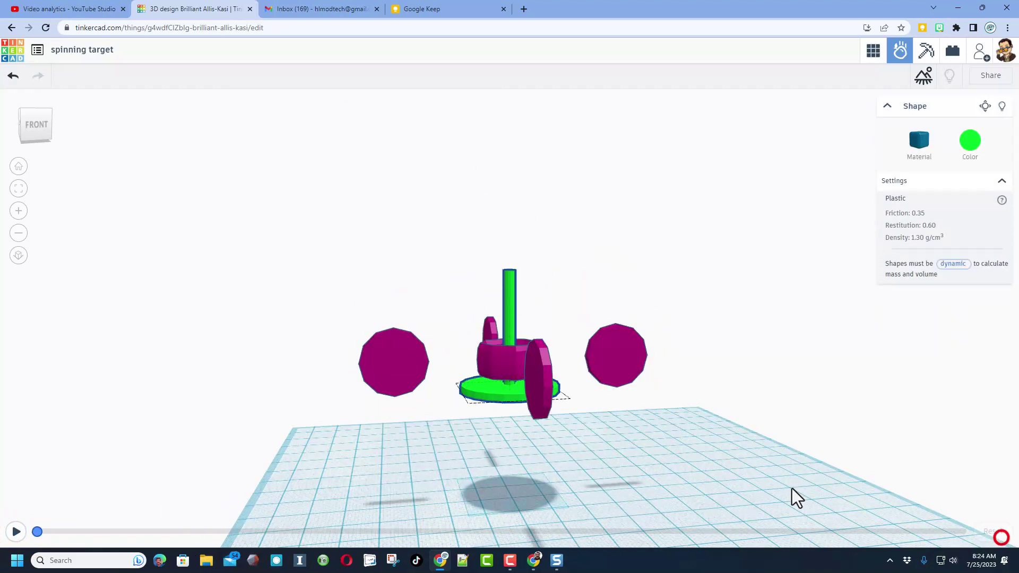
Step: Clear the selection and reselect the green pole and base
click(510, 294)
click(713, 223)
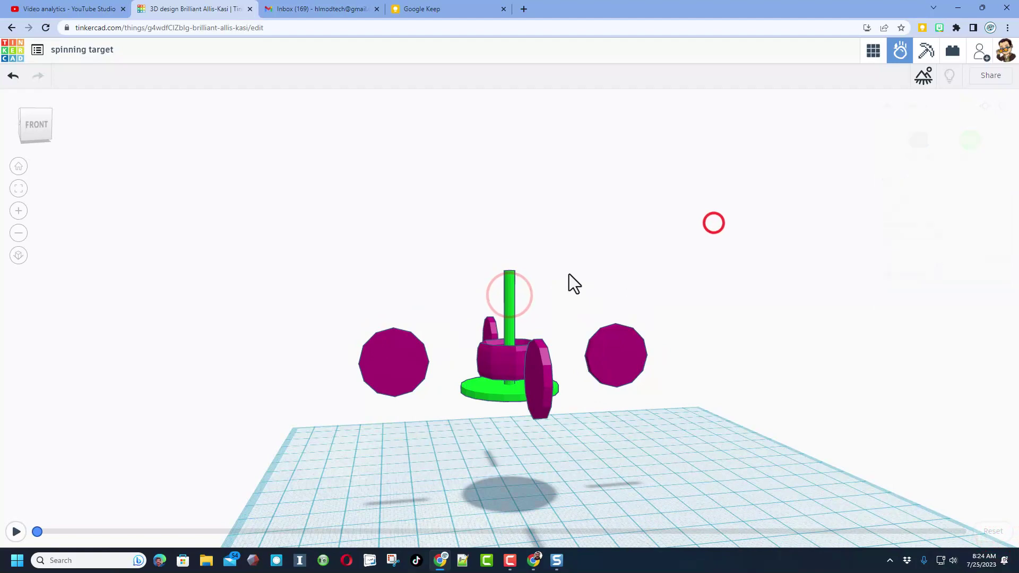
click(508, 290)
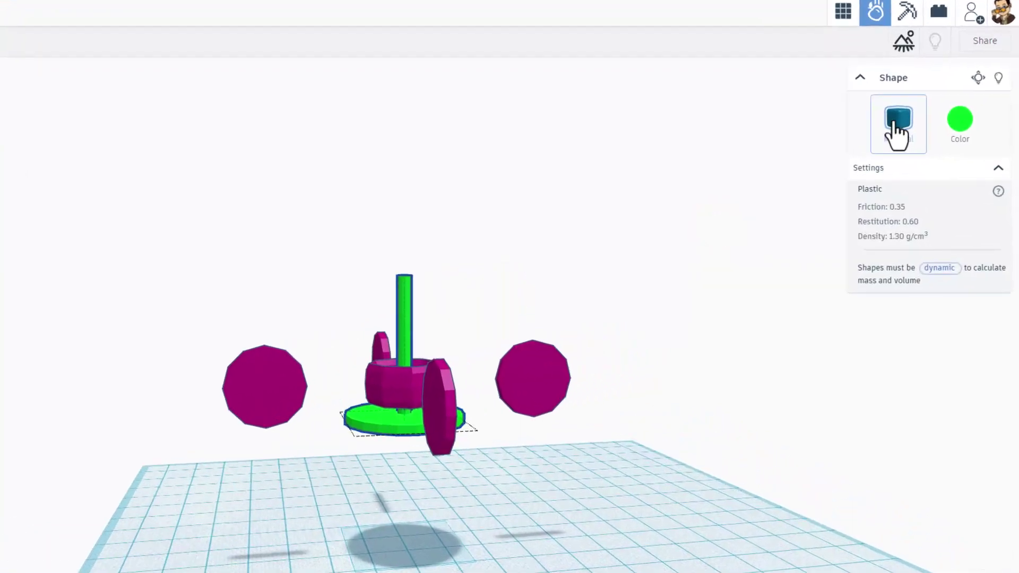
Step: Set the green pole and base to Bouncy rubber and the pink discs to Polystyrene
click(896, 130)
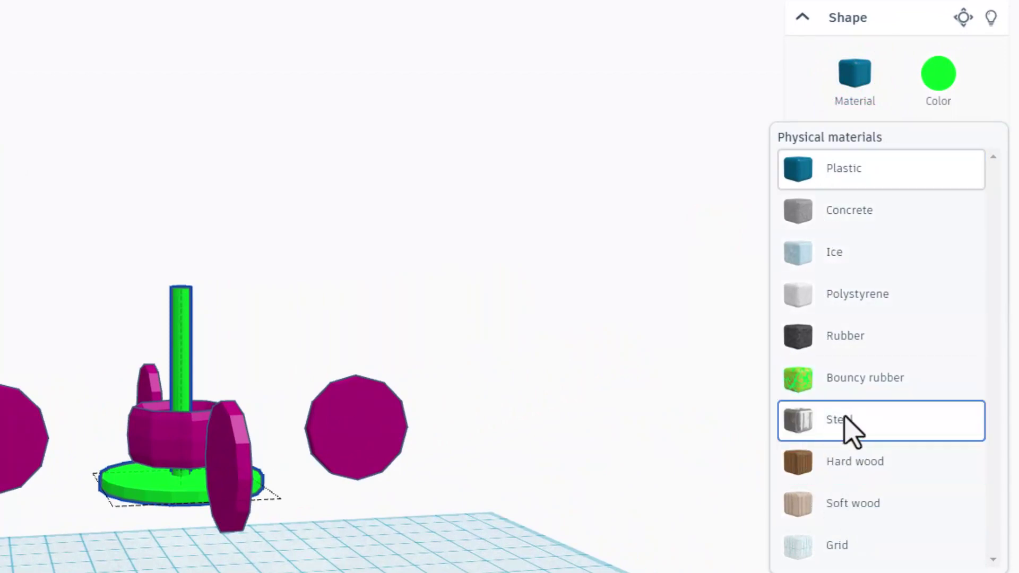
click(831, 384)
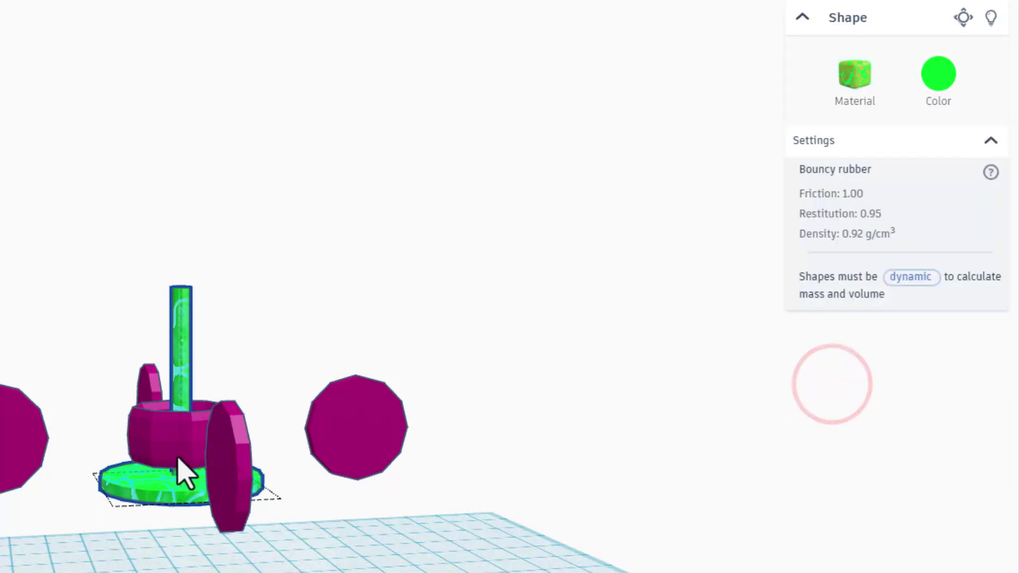
click(398, 424)
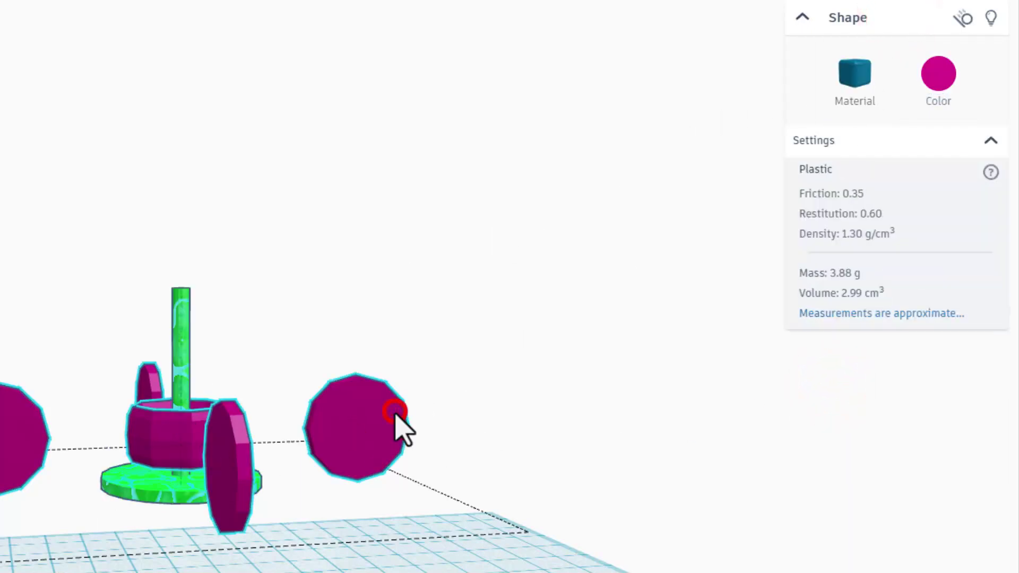
click(844, 90)
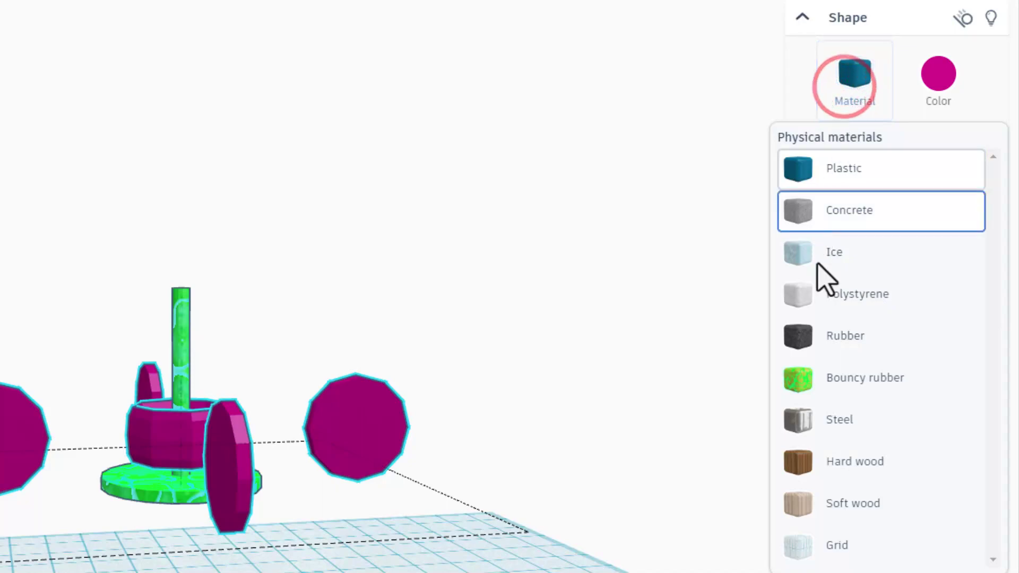
click(830, 308)
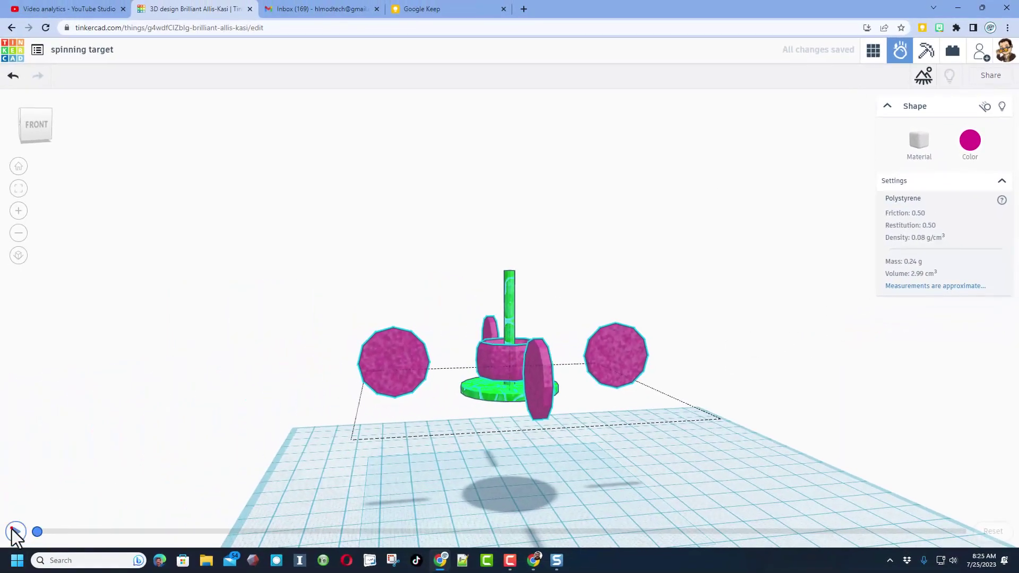
Step: Run the simulation, fling objects into the discs, pause at 0:10 and rewind to about 0:02
click(15, 531)
click(388, 253)
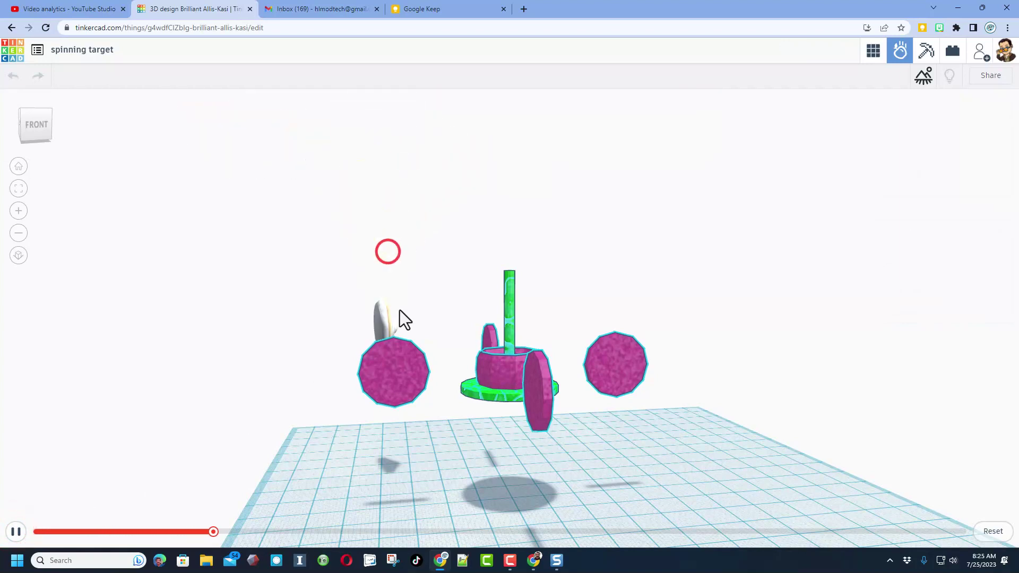
click(396, 320)
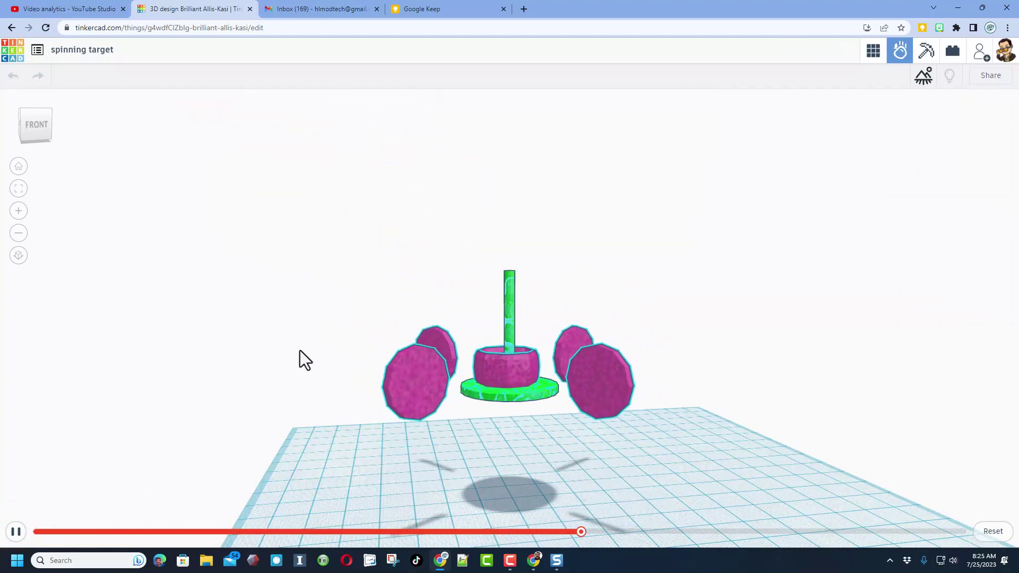
click(355, 530)
drag(248, 534, 121, 561)
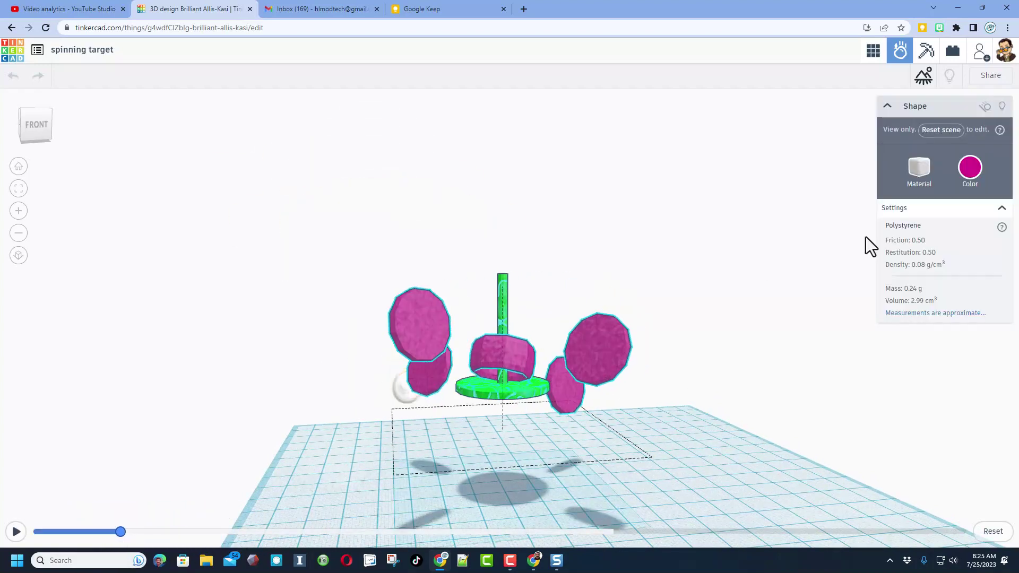
Step: Set the video export to widescreen 16:9 at the small 640 size
click(989, 75)
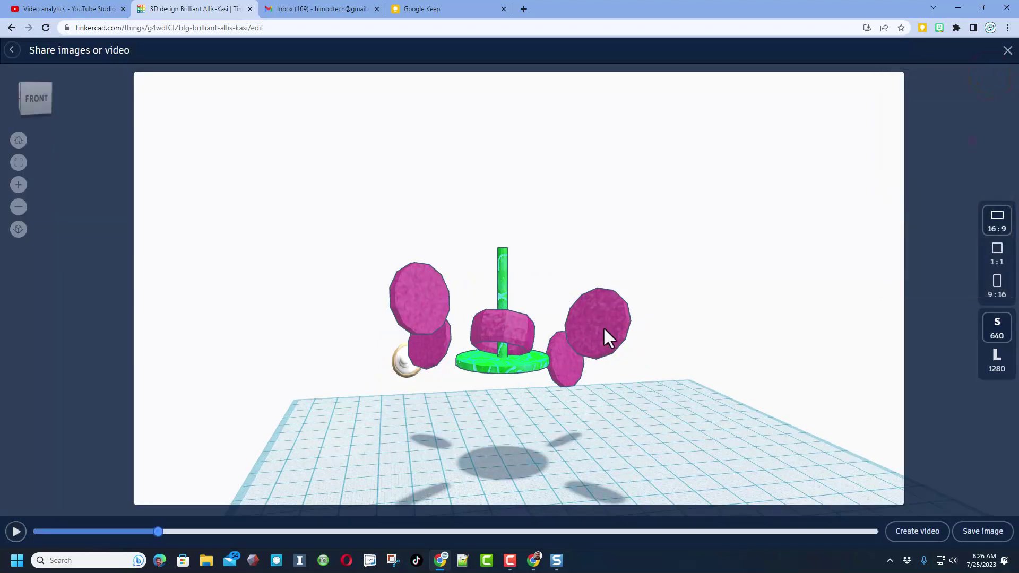
click(995, 250)
click(991, 288)
click(993, 261)
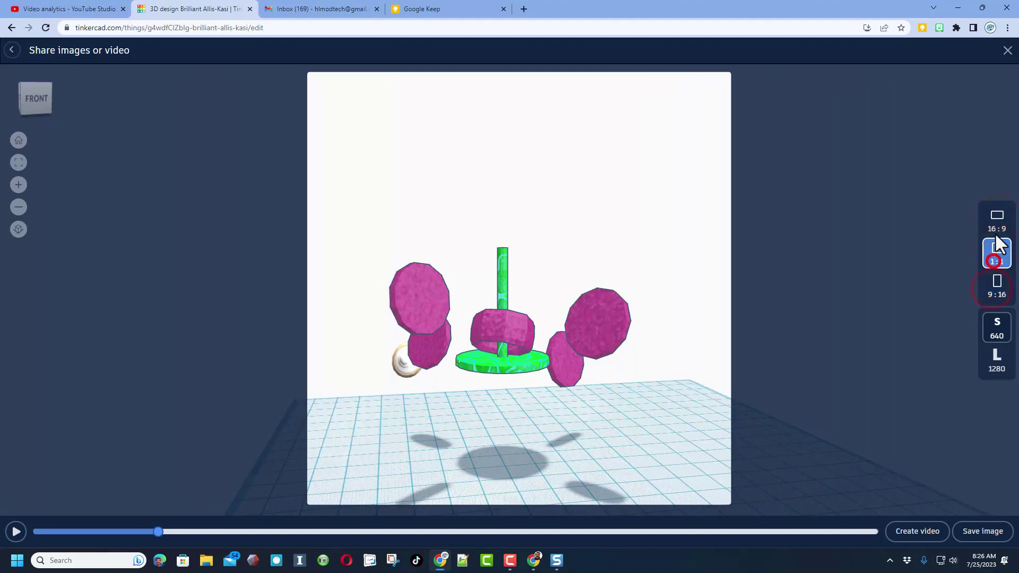
click(996, 218)
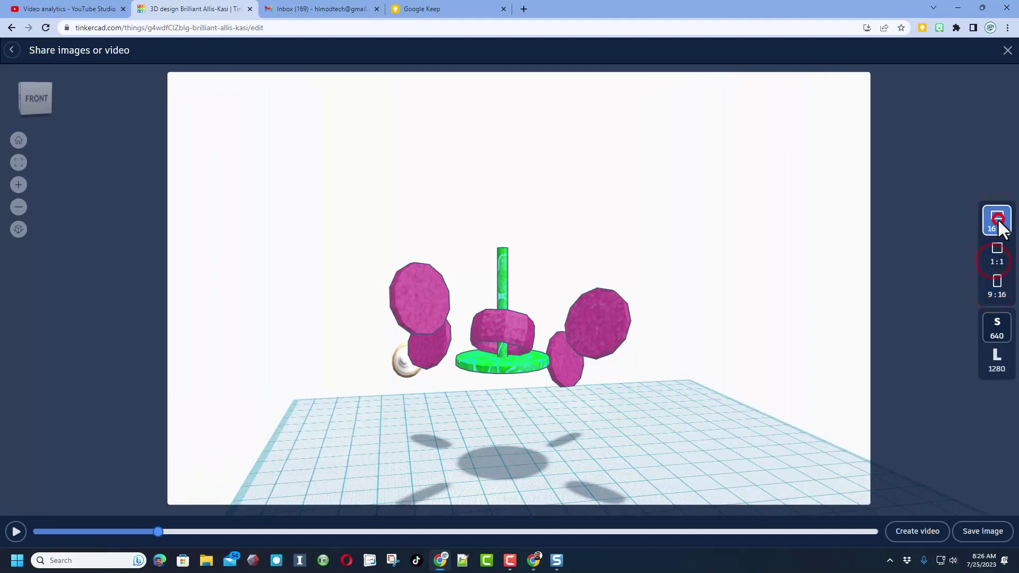
click(996, 357)
click(997, 331)
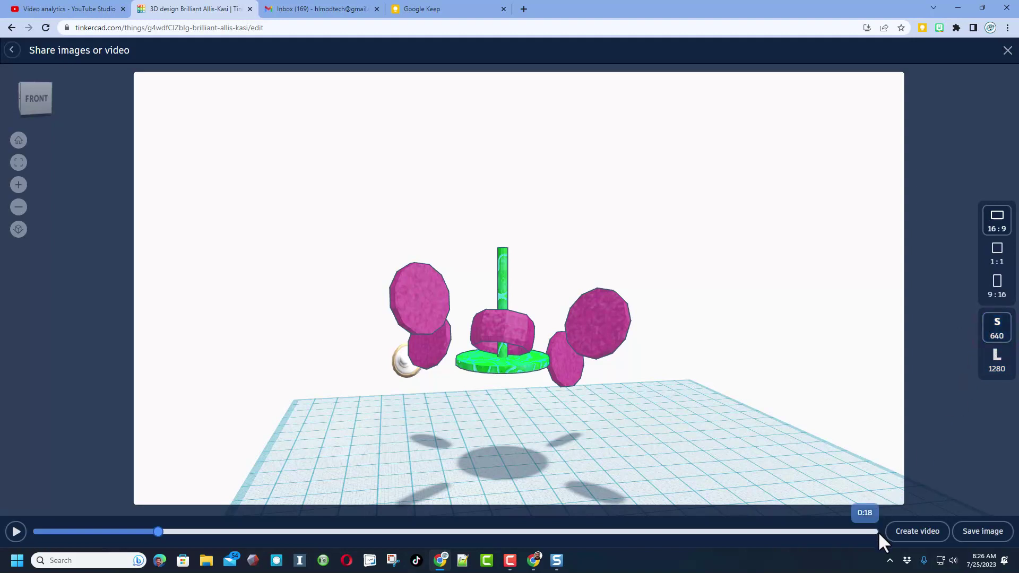
Step: Render the video and save it to Downloads as spinning target.mp4
click(903, 535)
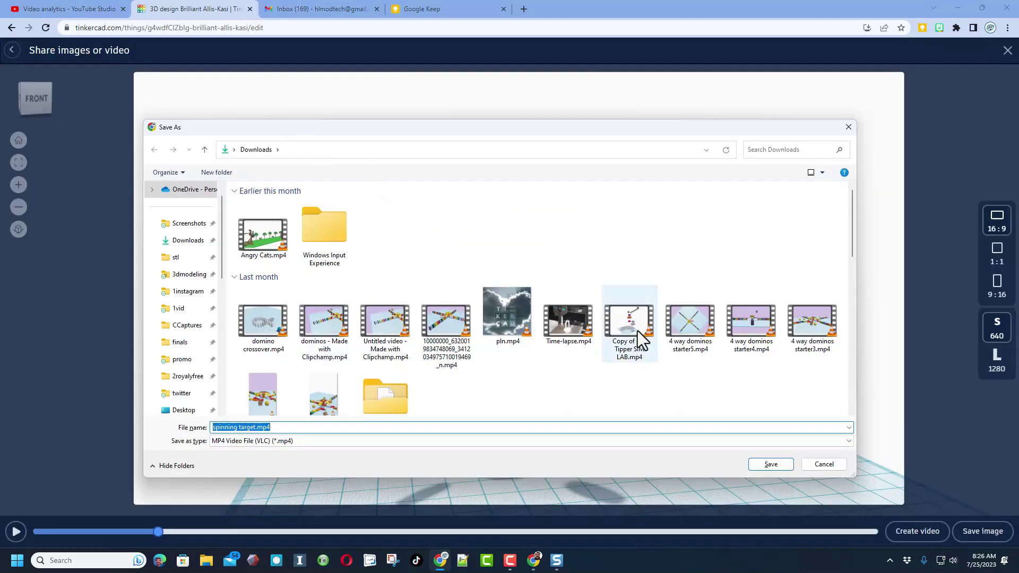
click(770, 464)
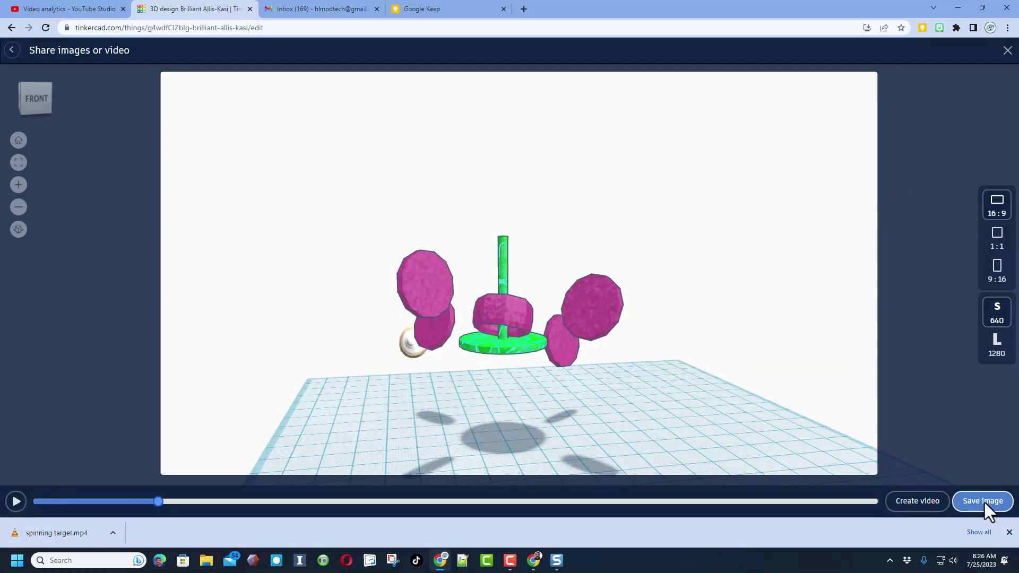
click(1006, 51)
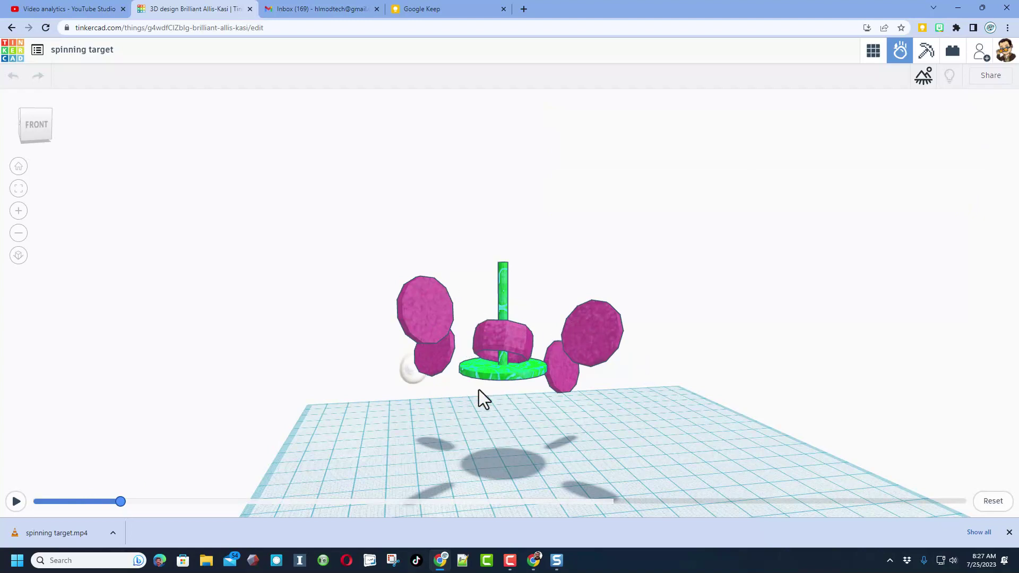
Step: Scroll up over the paused simulation after saving spinning target.mp4
scroll(476, 400, up, 1)
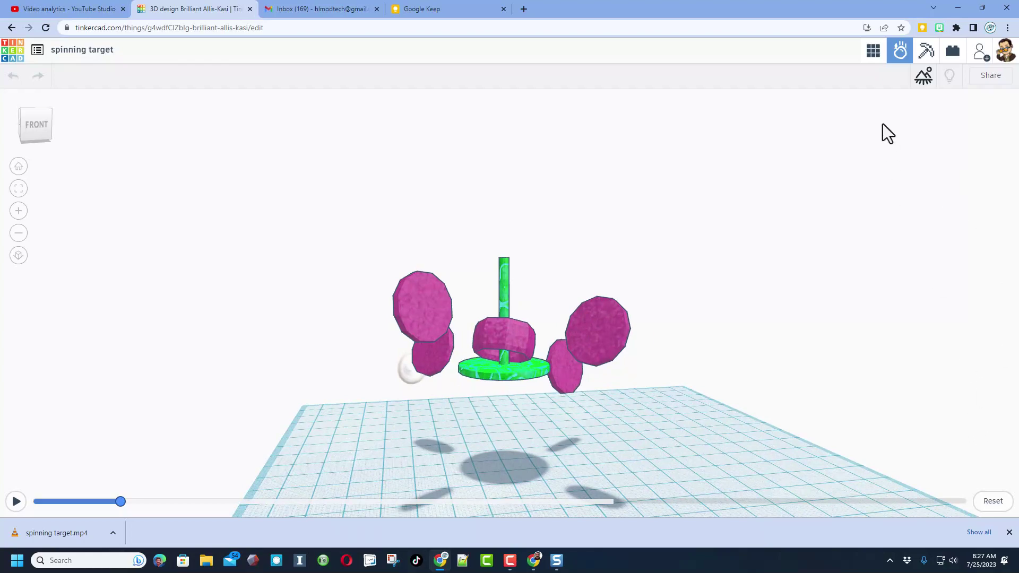
Step: Return from Sim Lab to the design editor and orbit to a lower view angle
click(872, 51)
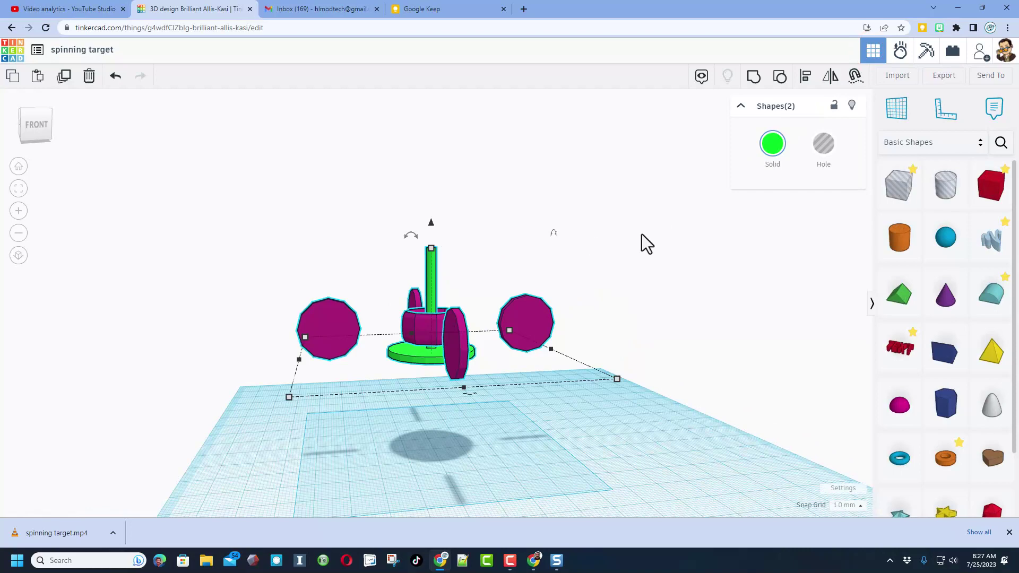
click(701, 283)
right_drag(701, 284, 839, 484)
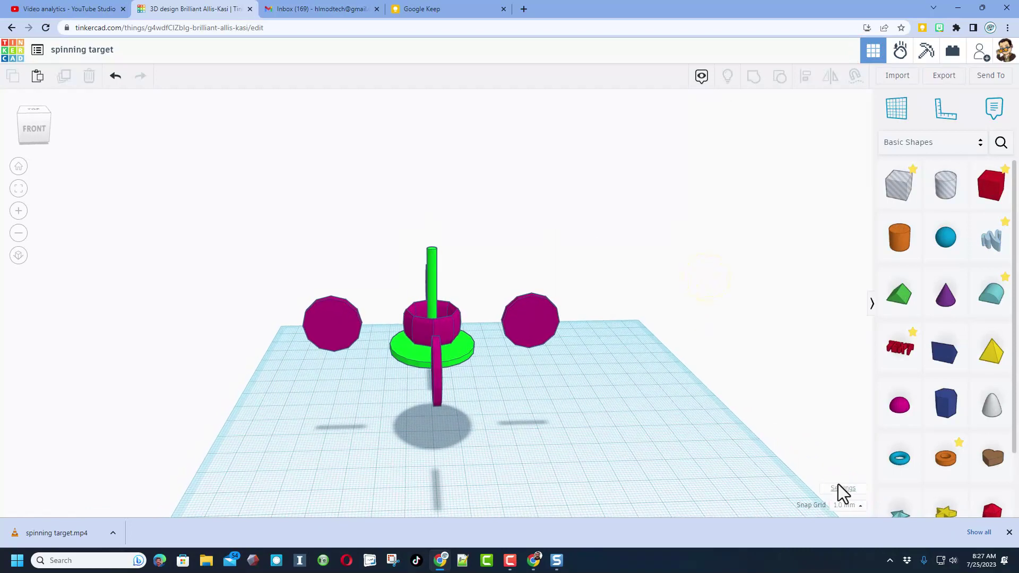
Step: Give the workspace a light green background and hide the workplane grid
click(843, 489)
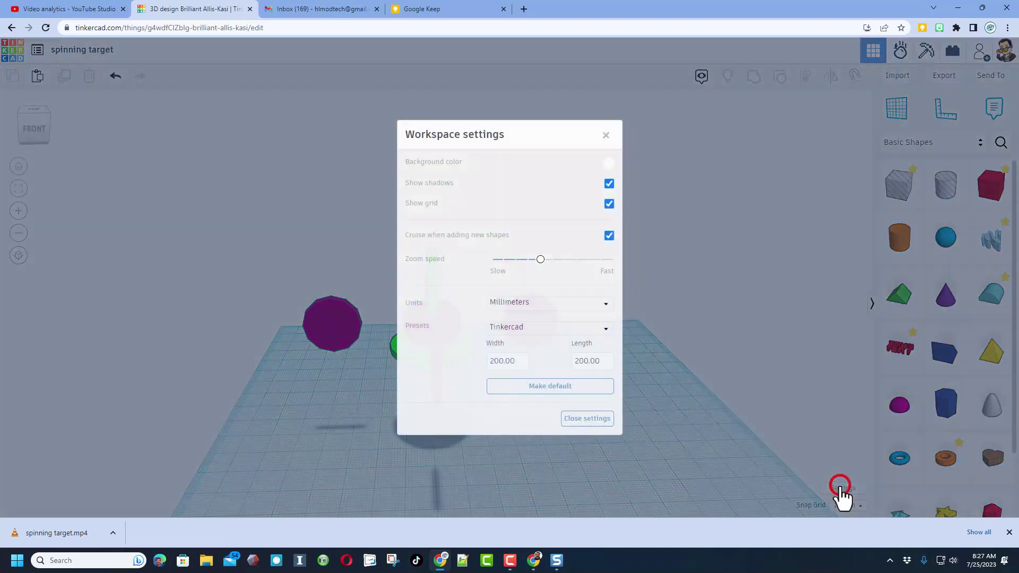
click(609, 163)
click(472, 218)
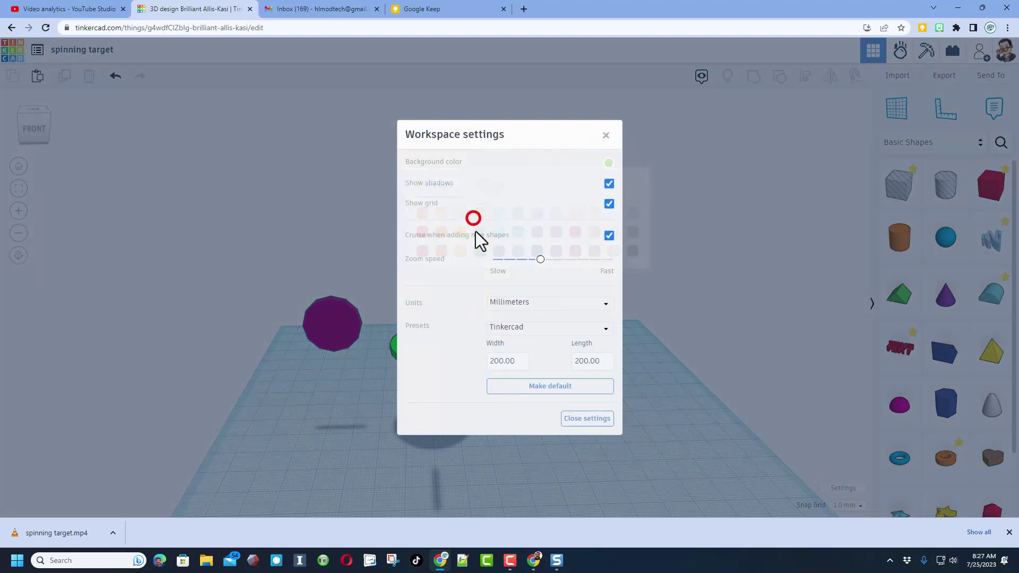
click(608, 205)
click(666, 245)
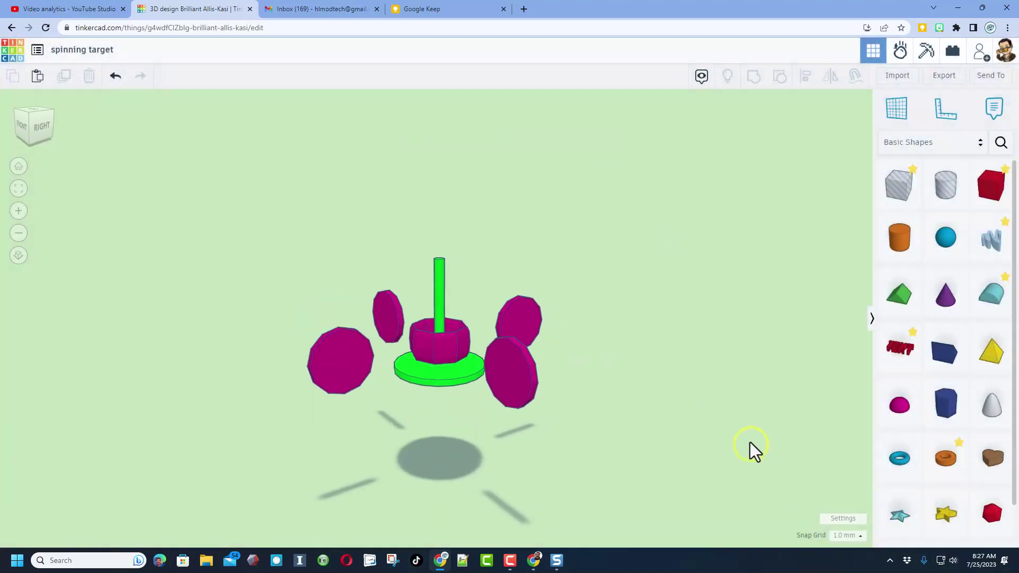
right_drag(749, 442, 734, 441)
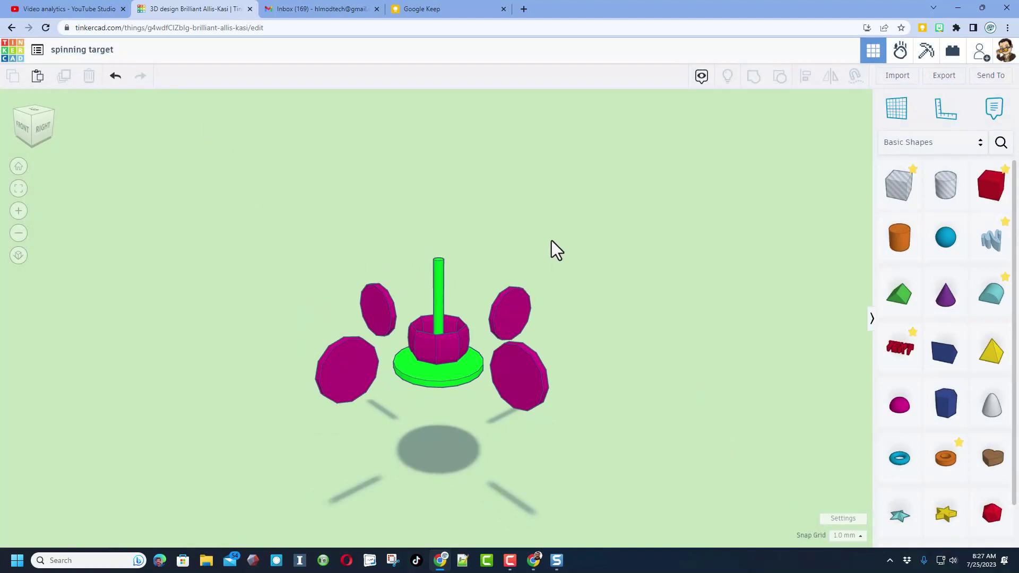
Step: From the dashboard, open the design's properties and rename it 'spinning target tutorial'
click(11, 53)
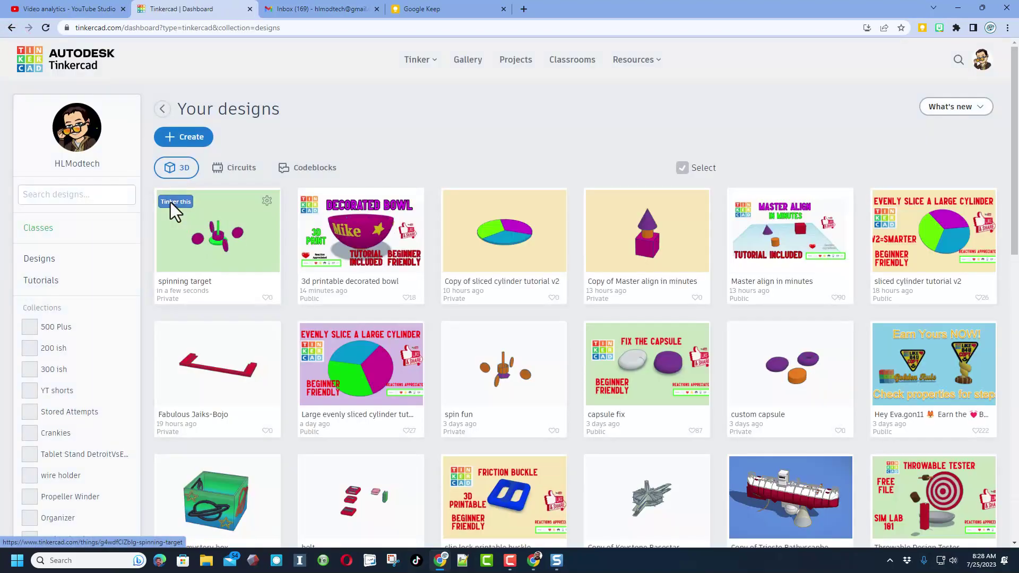
click(263, 200)
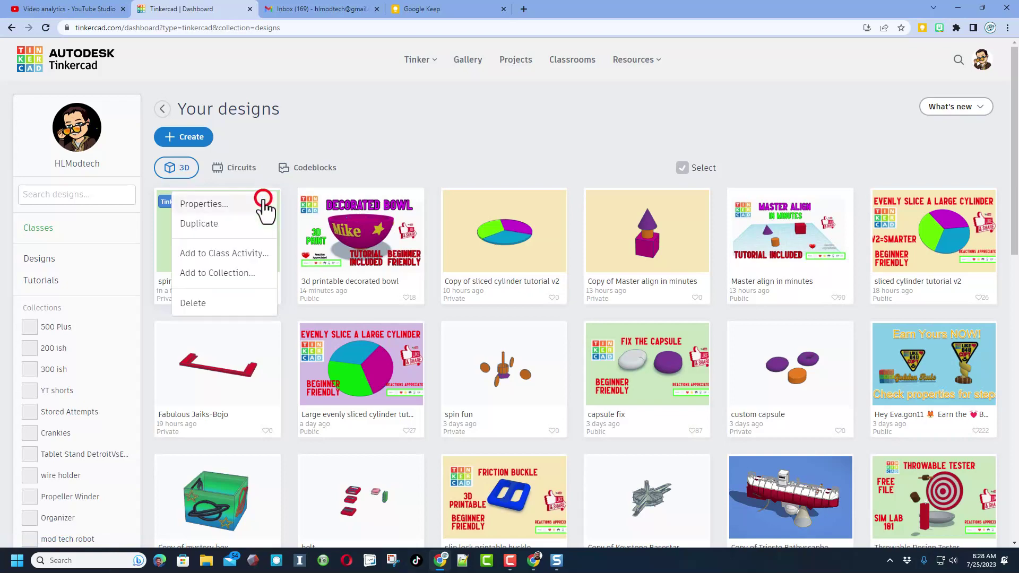
click(250, 212)
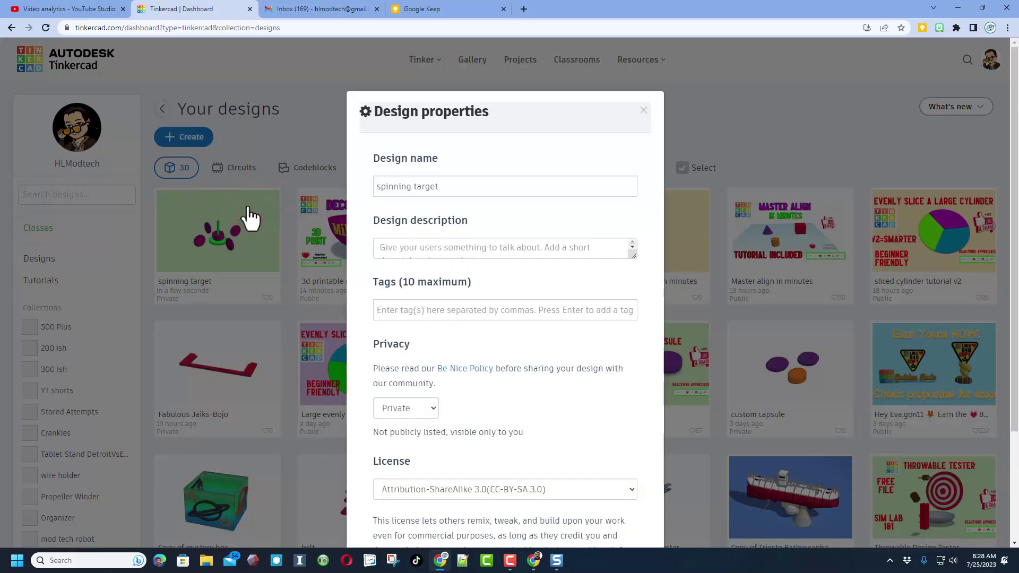
click(460, 184)
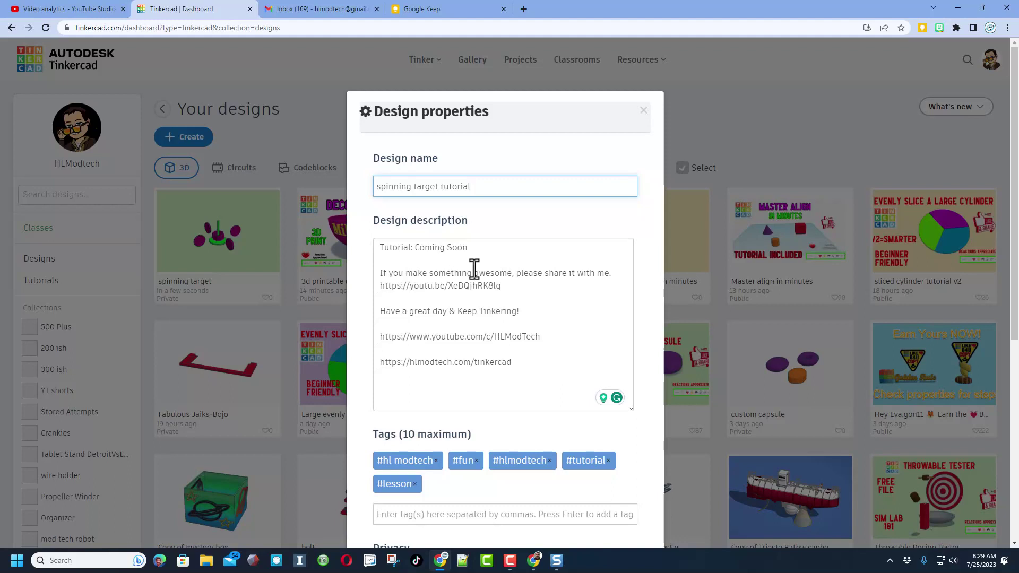
scroll(519, 395, down, 1)
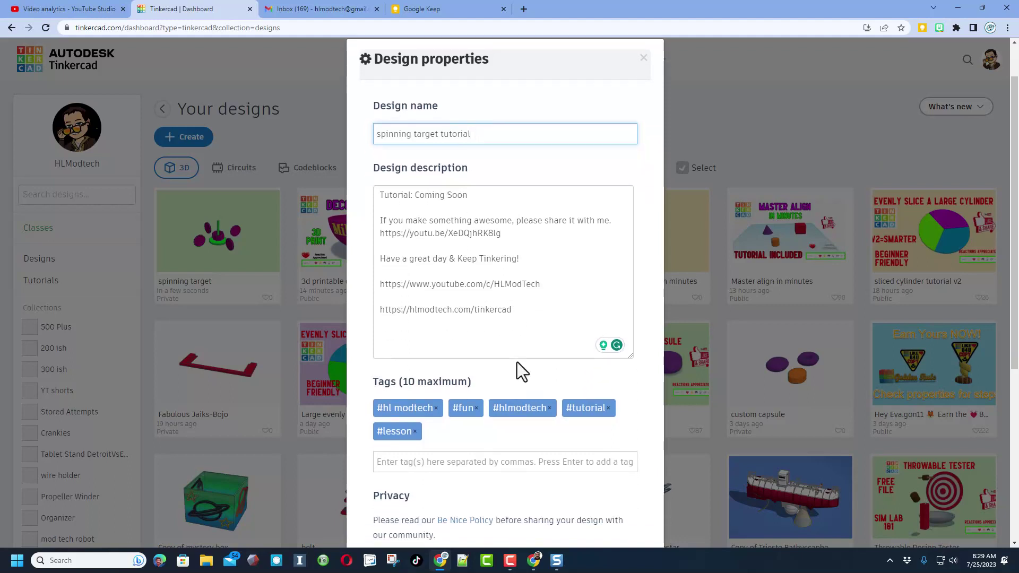
Step: Add the tag hlmt23 to the design
click(461, 464)
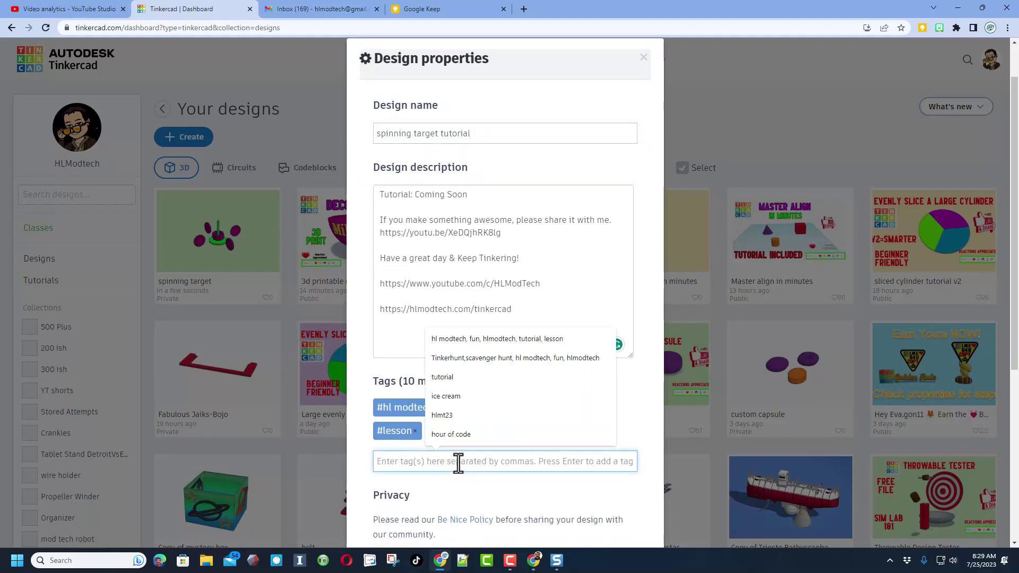
click(434, 467)
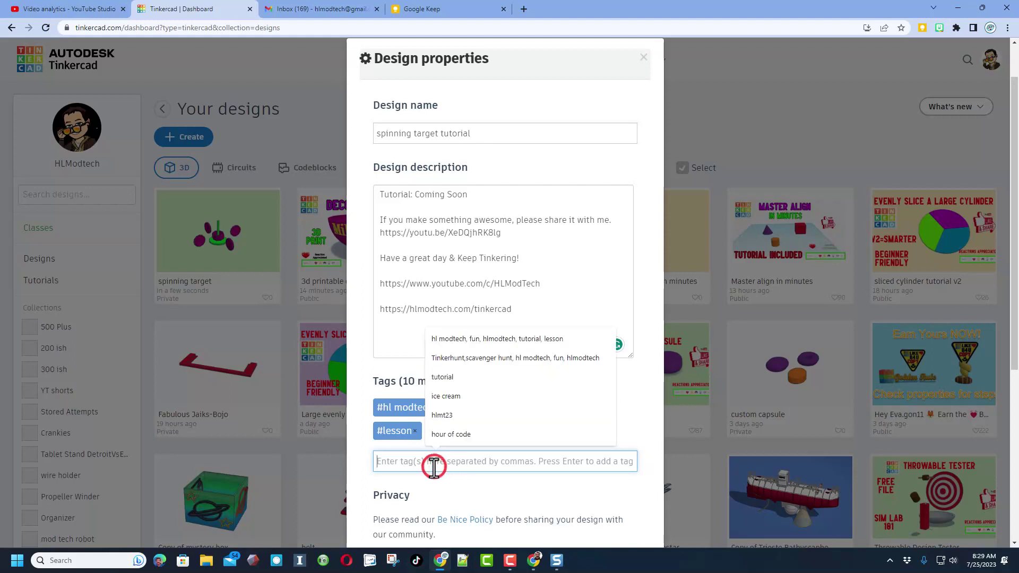
text(hlmt23)
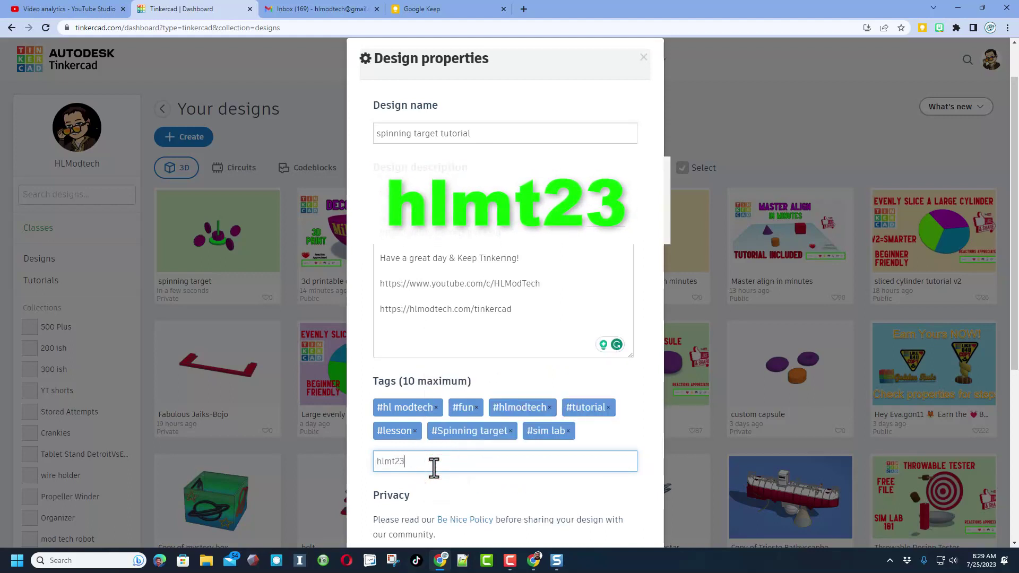
key(Return)
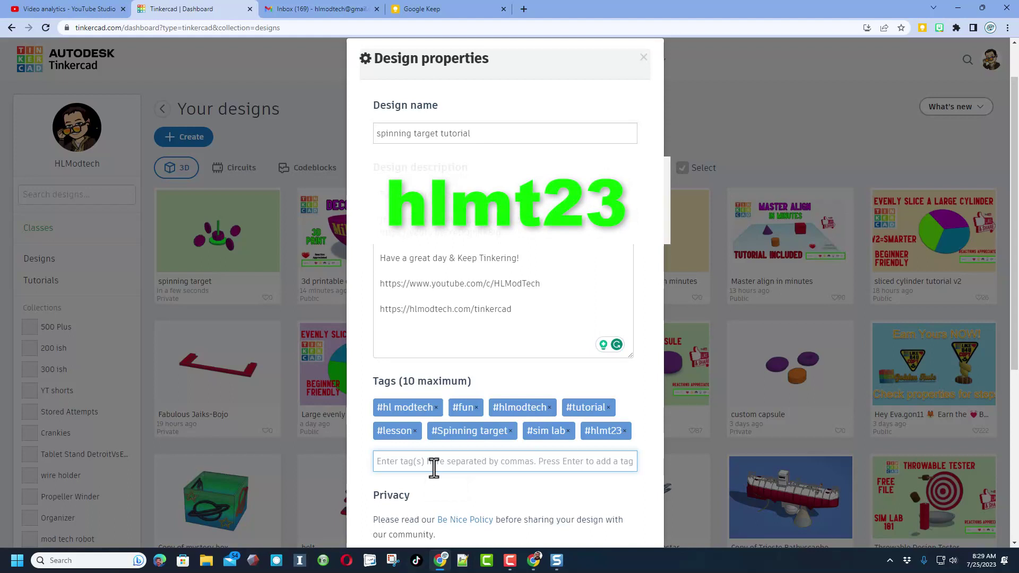
Step: Remove the hlmt23 tag and set the design's privacy to Public
click(624, 431)
scroll(579, 477, down, 4)
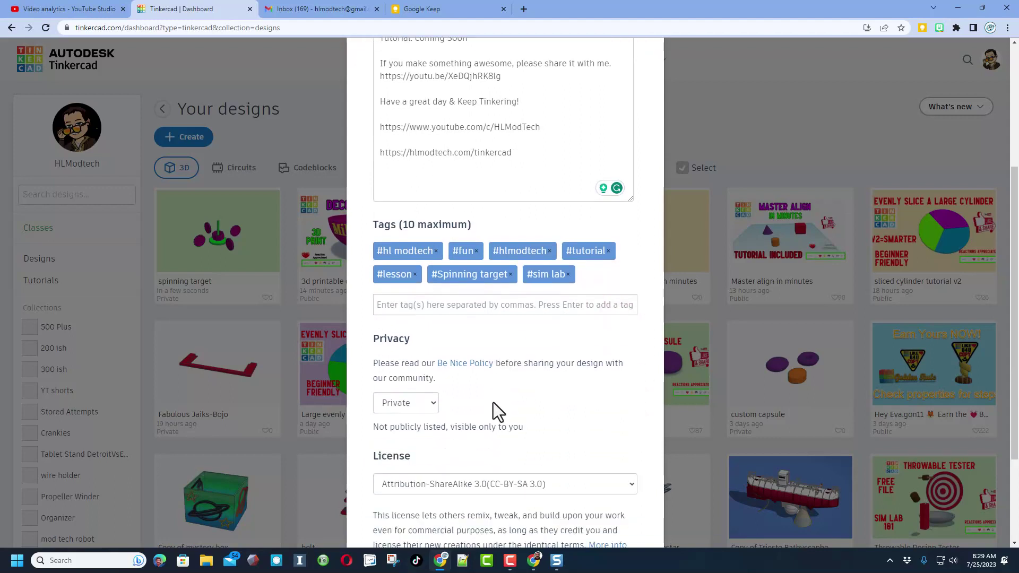
click(392, 345)
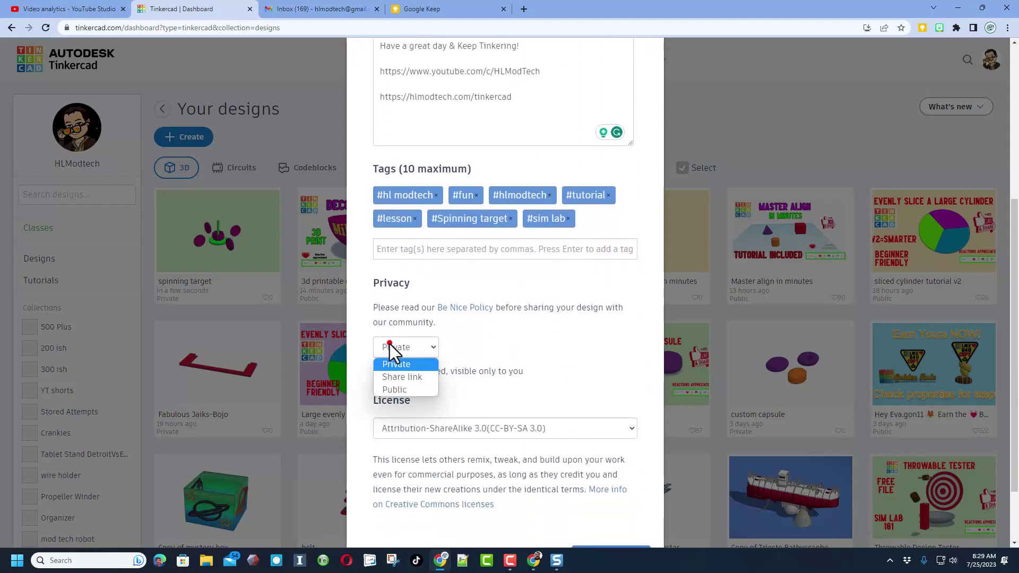
click(399, 389)
Step: Choose the Attribution-NoDerivs 3.0 licence and save the design properties
click(435, 427)
click(425, 430)
click(425, 429)
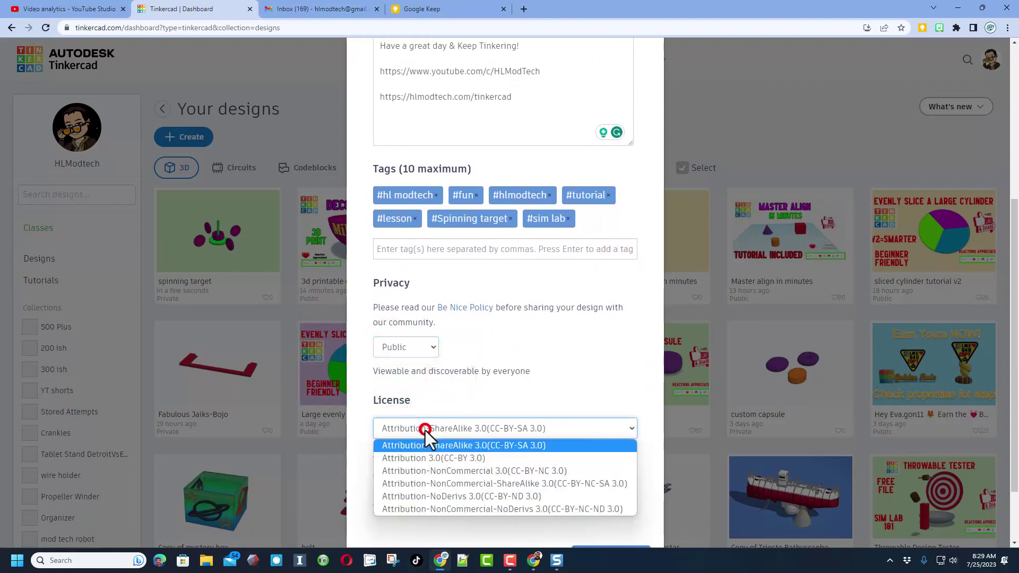
click(436, 495)
click(466, 360)
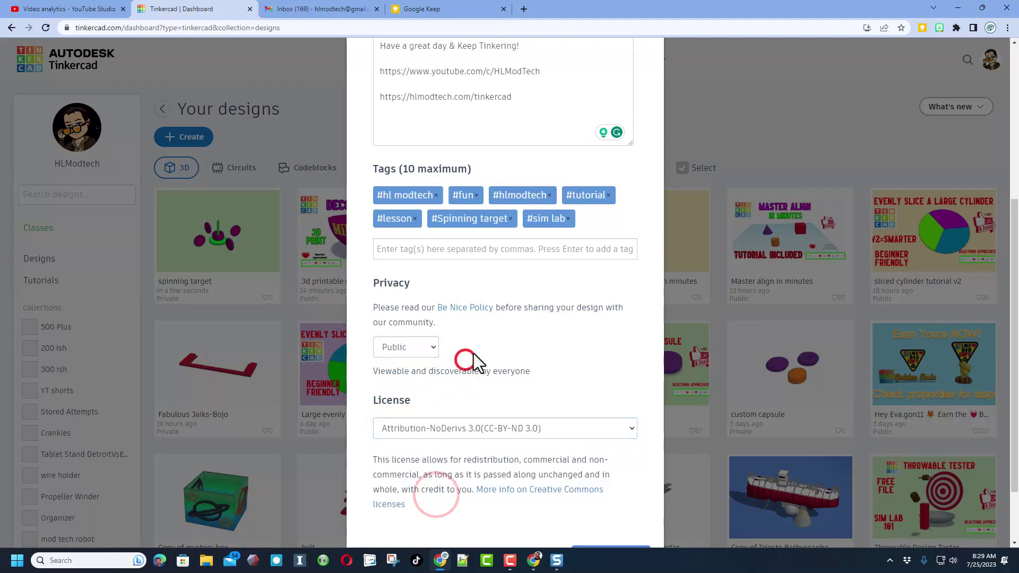
scroll(473, 353, up, 4)
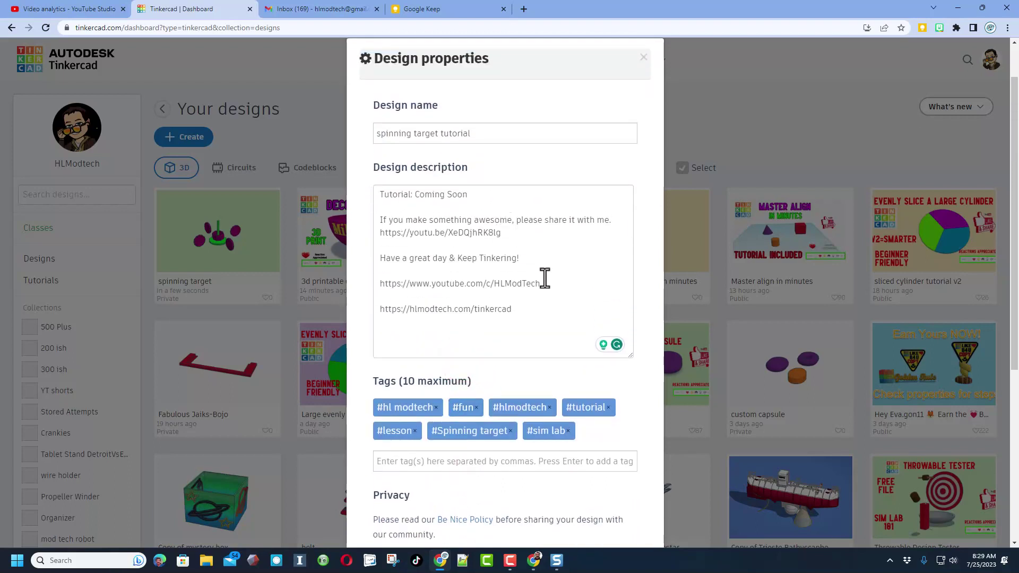
scroll(568, 318, down, 5)
click(610, 480)
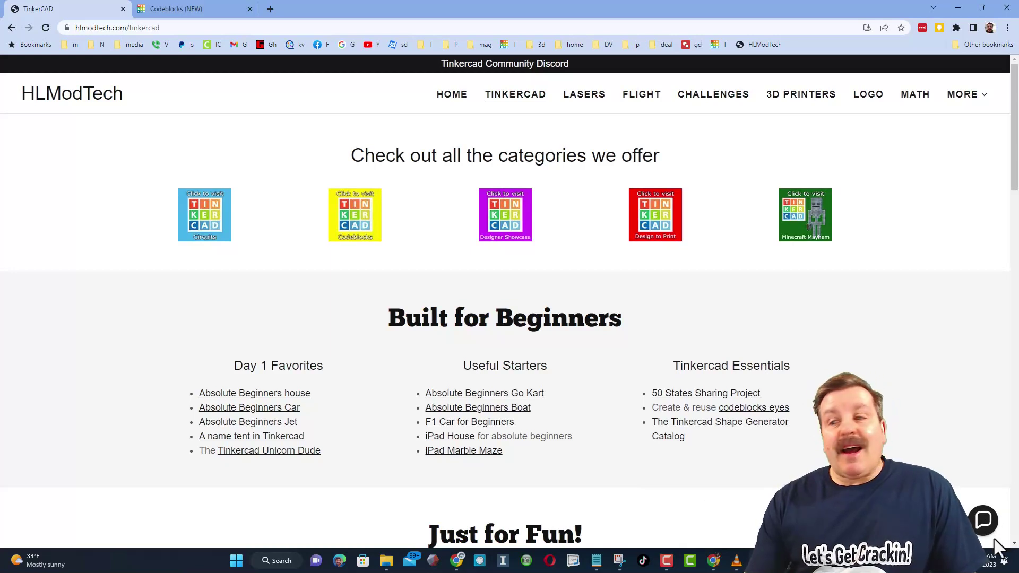
Step: Open and close the Contact Us chat, open the Tinkercad Community Discord invite, then return to the Tinkercad page
click(985, 520)
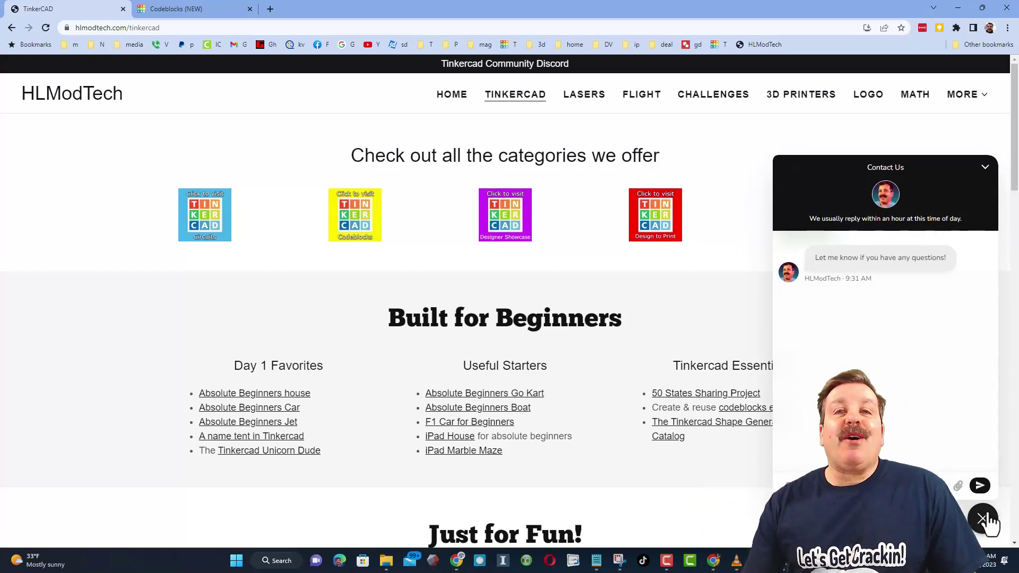
click(986, 519)
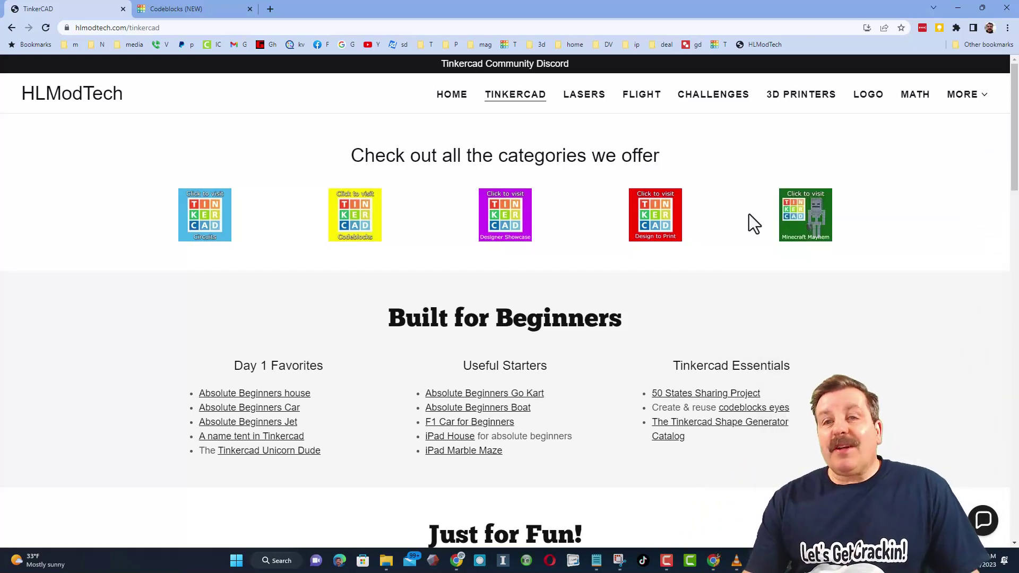
click(513, 66)
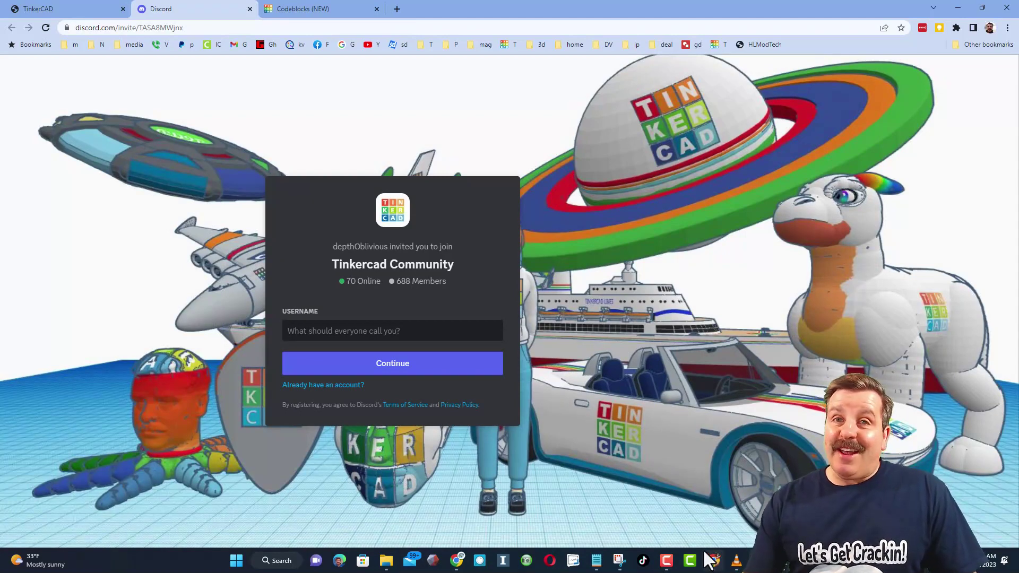
click(106, 9)
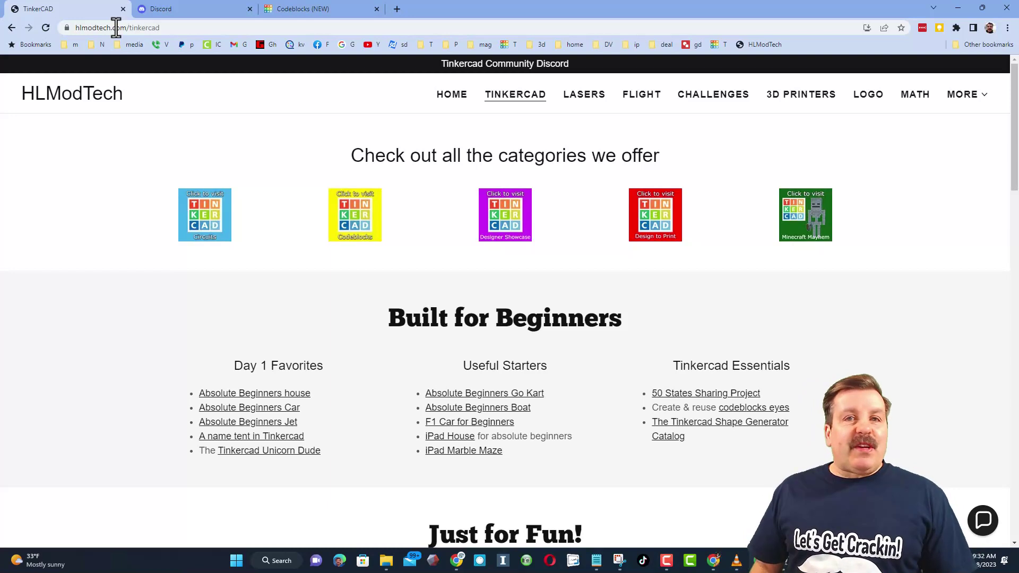